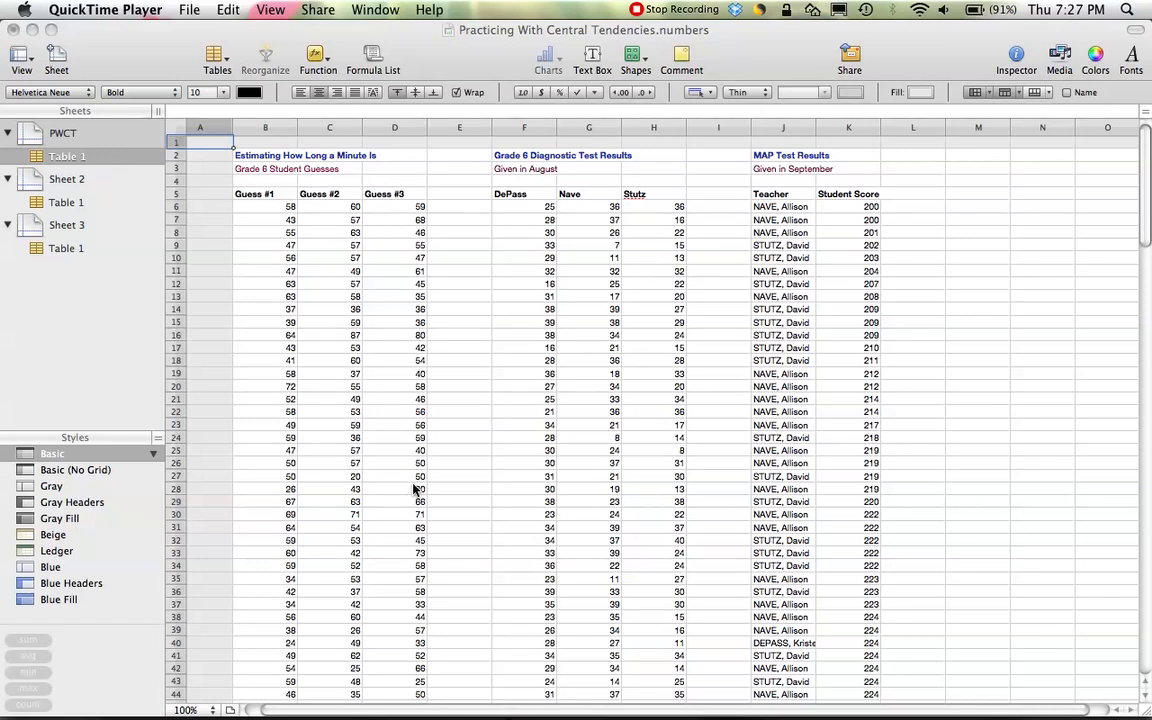
- Create a 2D column chart from the Guess #3 values in D6:D26 and place it over the empty columns beside the MAP test scores
left_click_drag(398, 208, 399, 463)
left_click(561, 60)
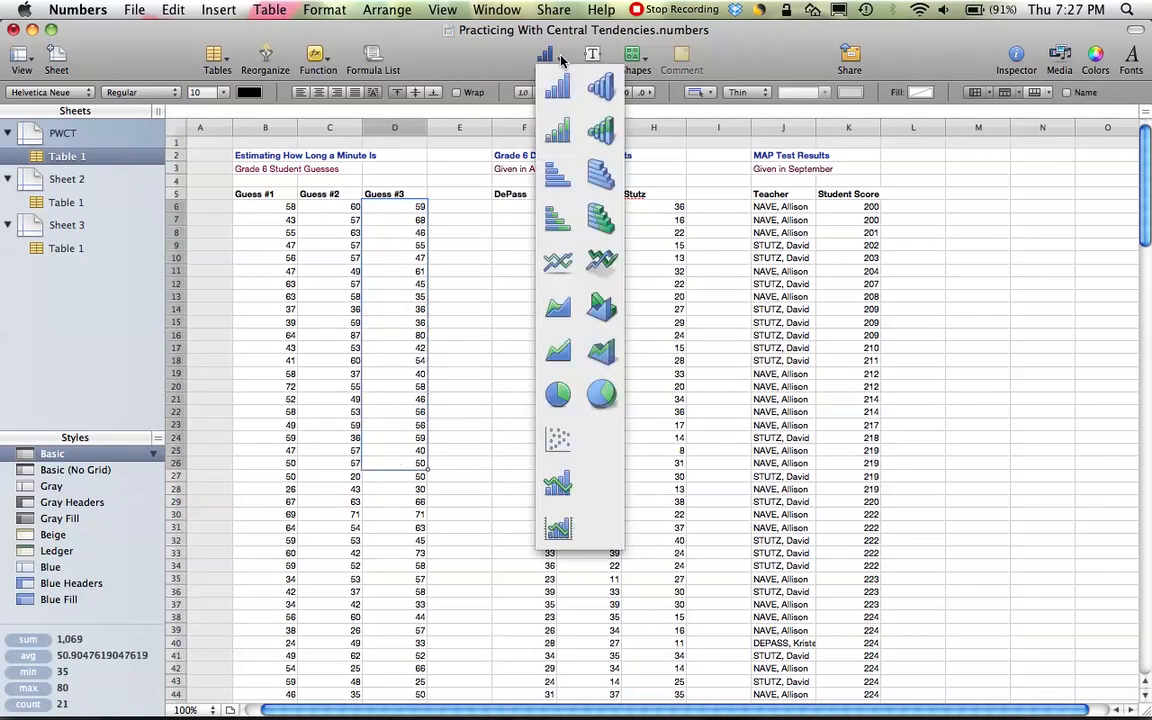
left_click(557, 87)
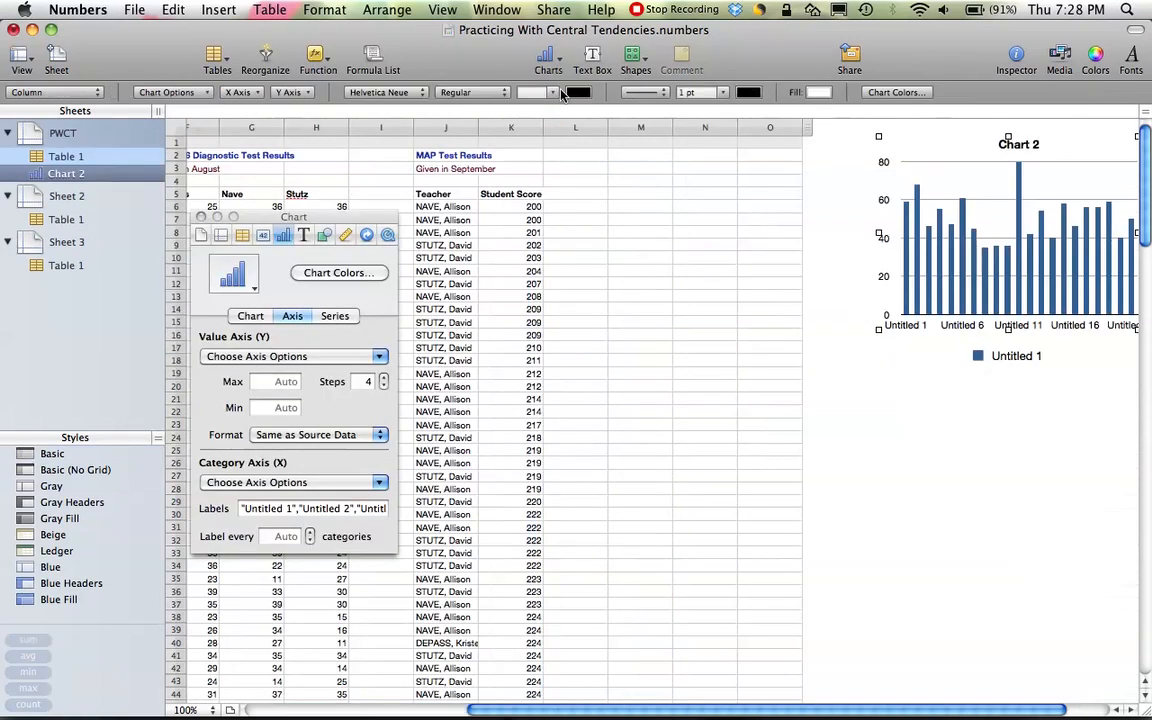
left_click_drag(971, 289, 626, 345)
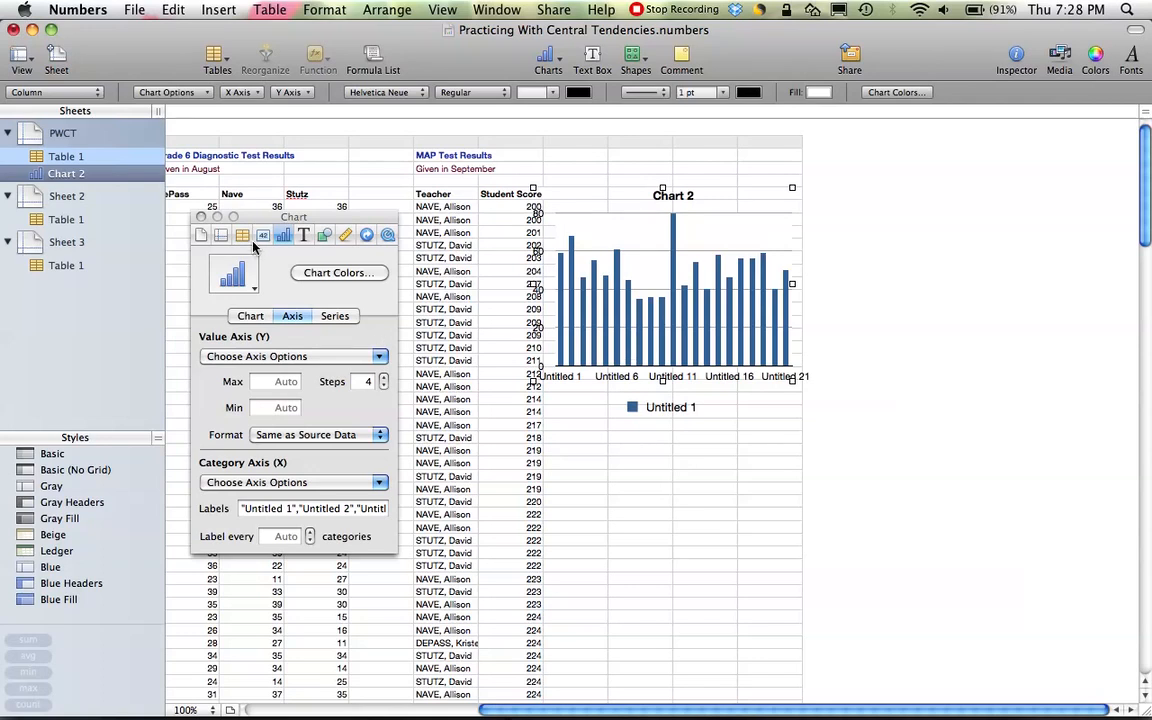
left_click(201, 217)
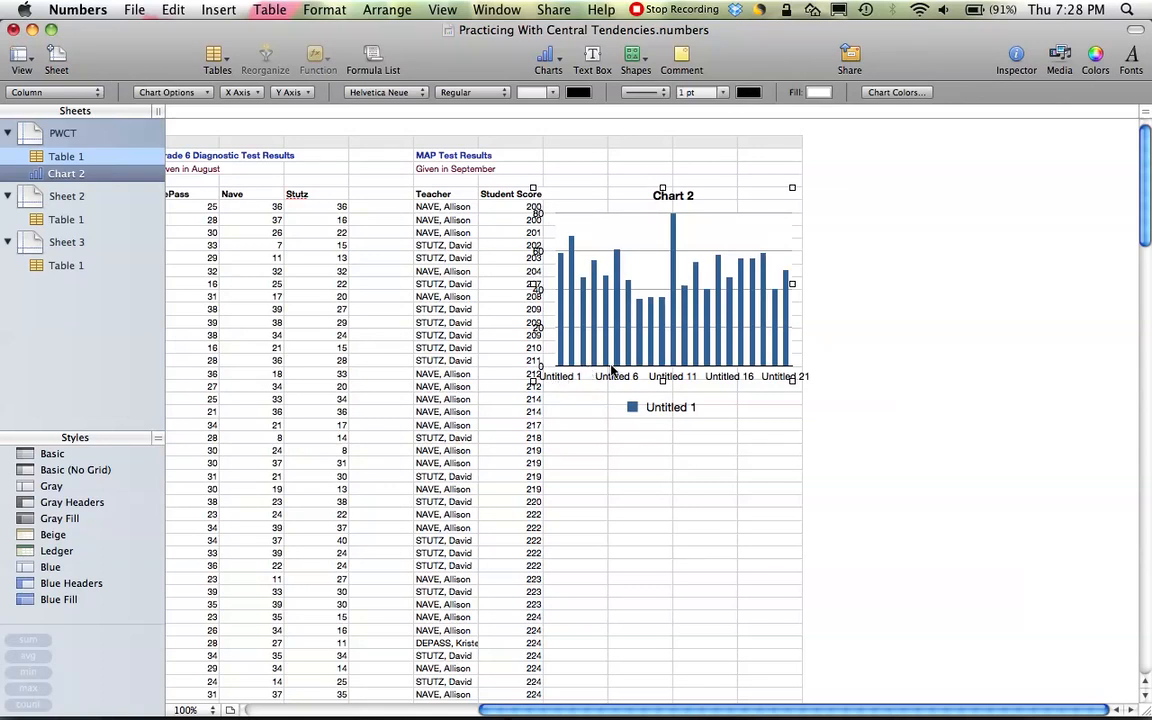
left_click(689, 350)
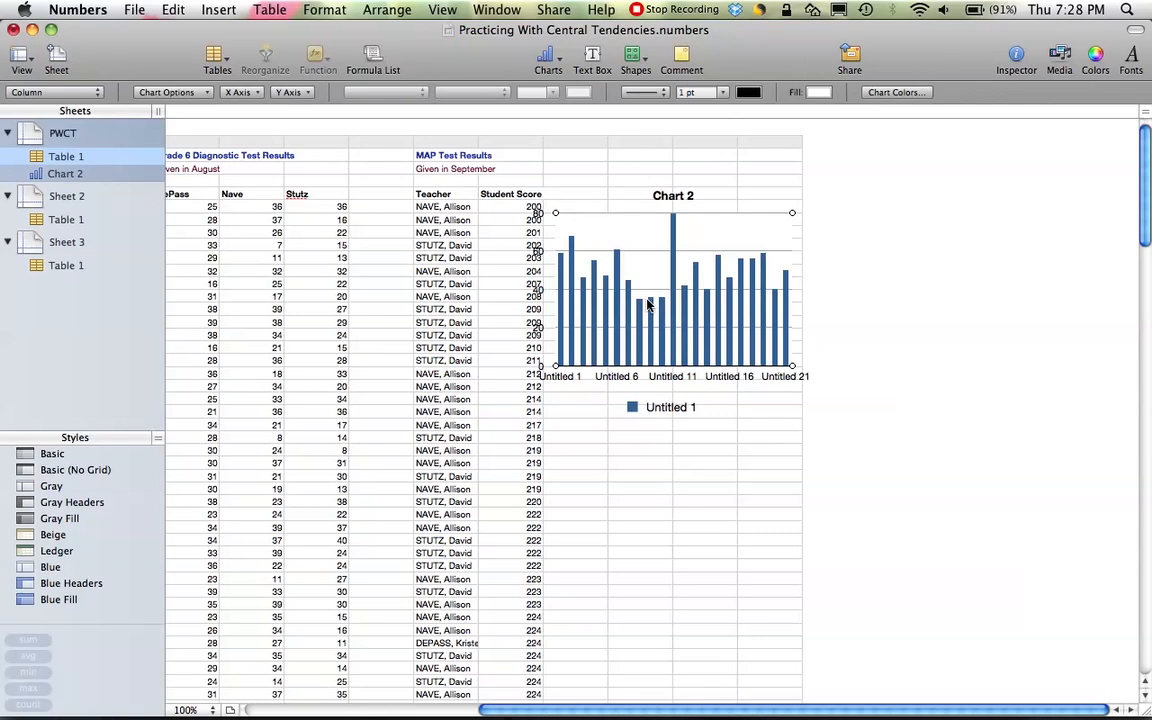
- On Sheet 3, sort only the selected rows B2:B256 in ascending order by the "Guesses for all classes" column
left_click(66, 243)
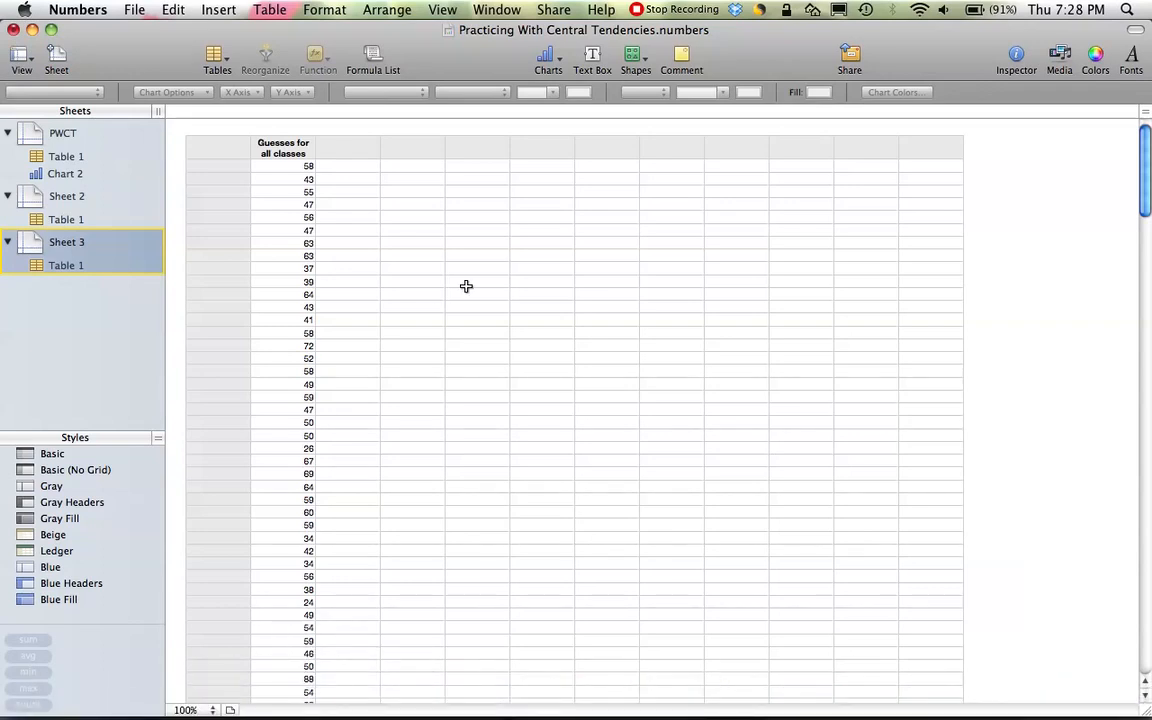
left_click_drag(1147, 190, 1138, 670)
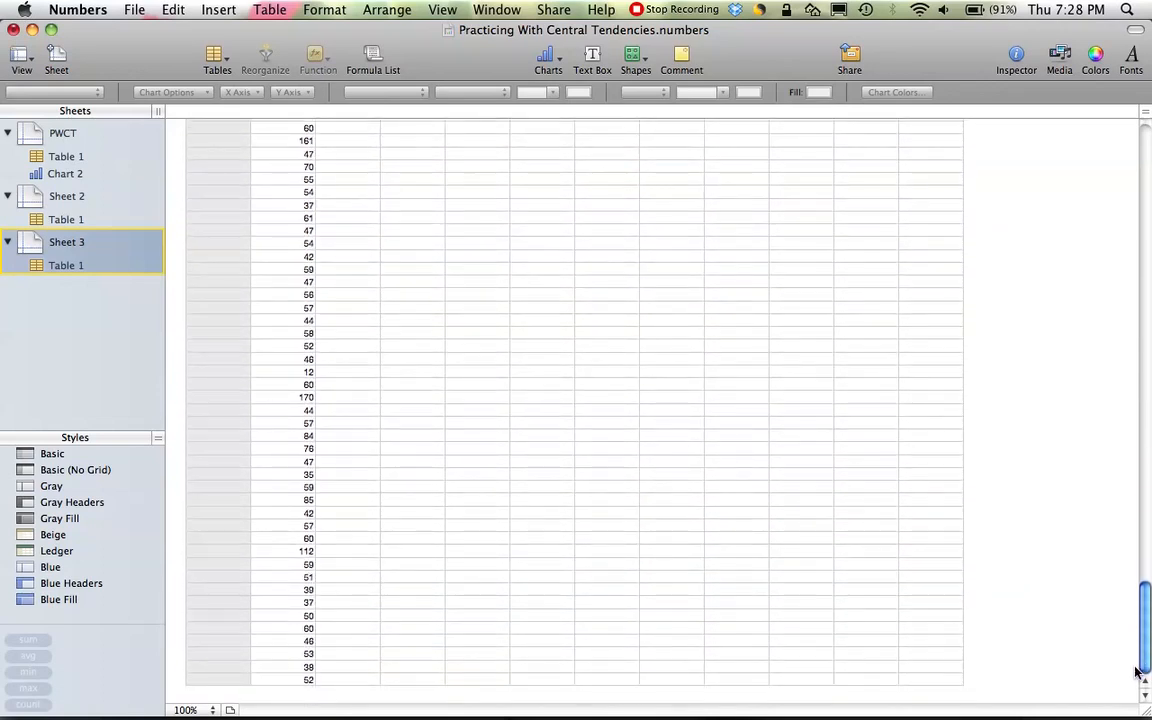
left_click_drag(300, 680, 265, 160)
left_click(272, 61)
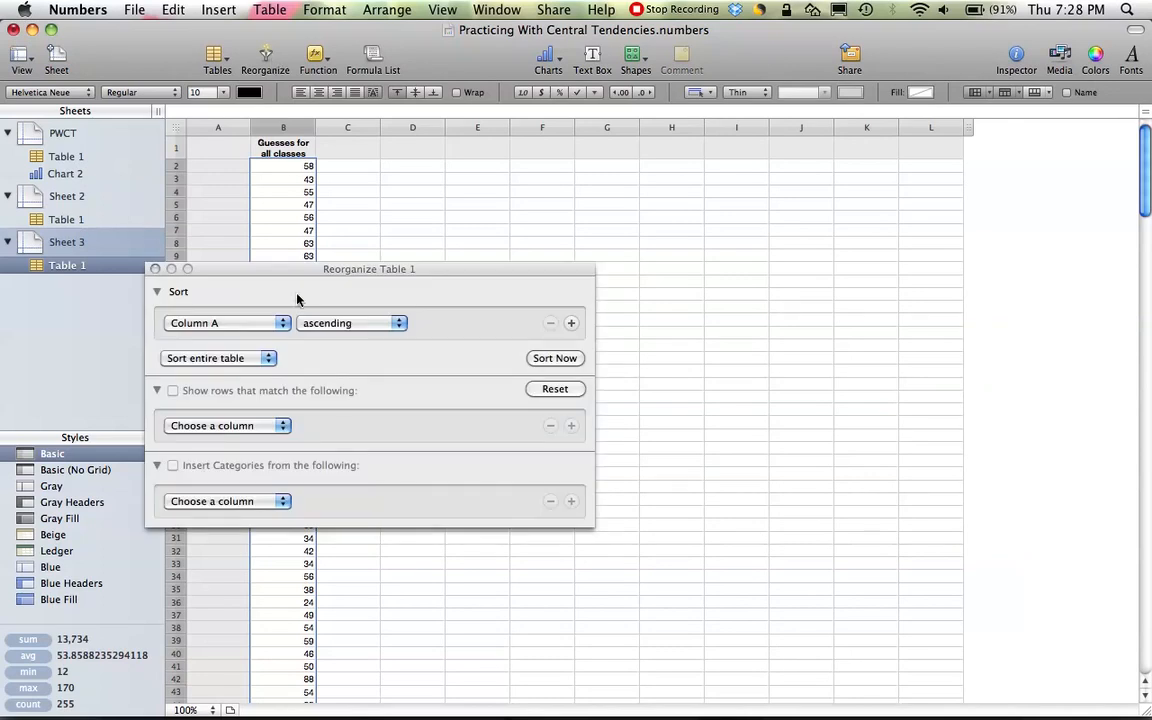
left_click(266, 358)
left_click(266, 372)
left_click(283, 327)
left_click(272, 337)
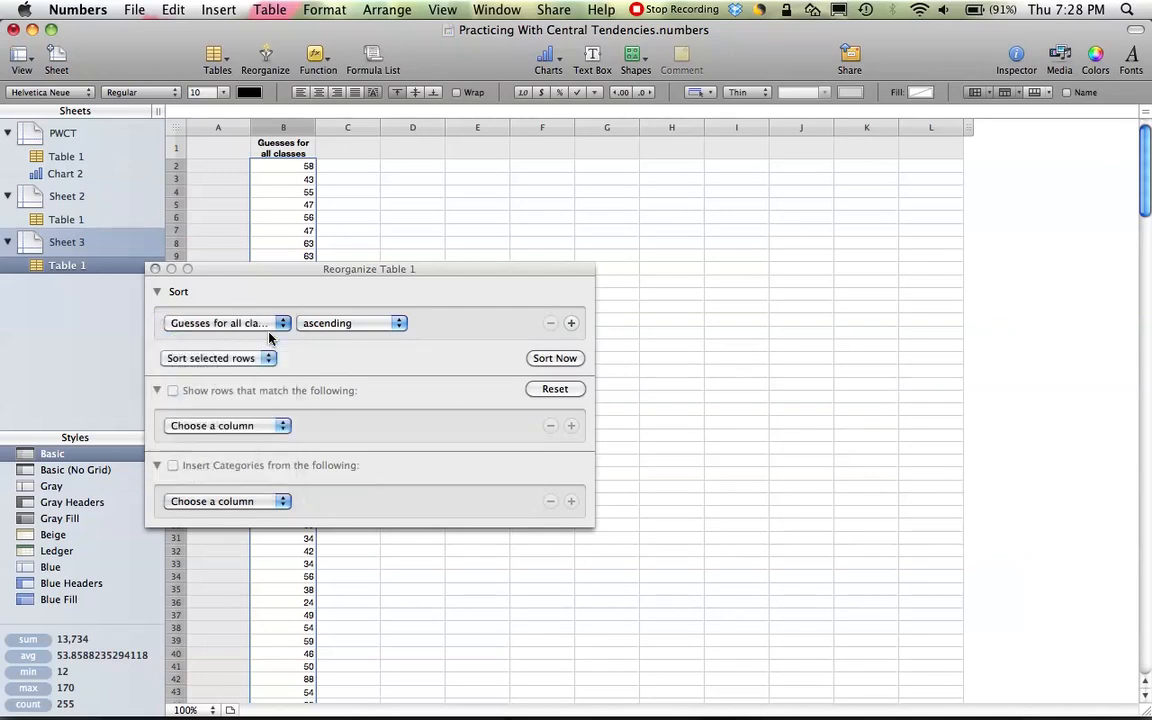
left_click(553, 358)
left_click(155, 269)
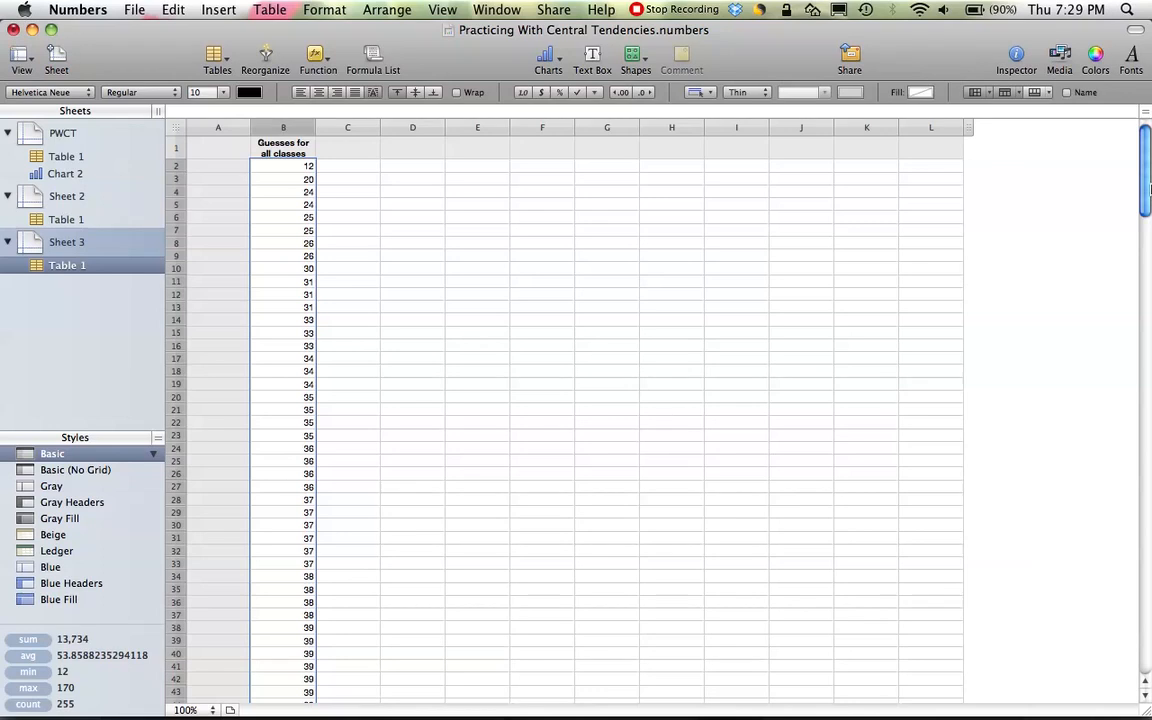
- Near the end of the sorted data, fill D225:D244 with interval limits from 10 to 200 in steps of 10
left_click_drag(1147, 188, 1148, 650)
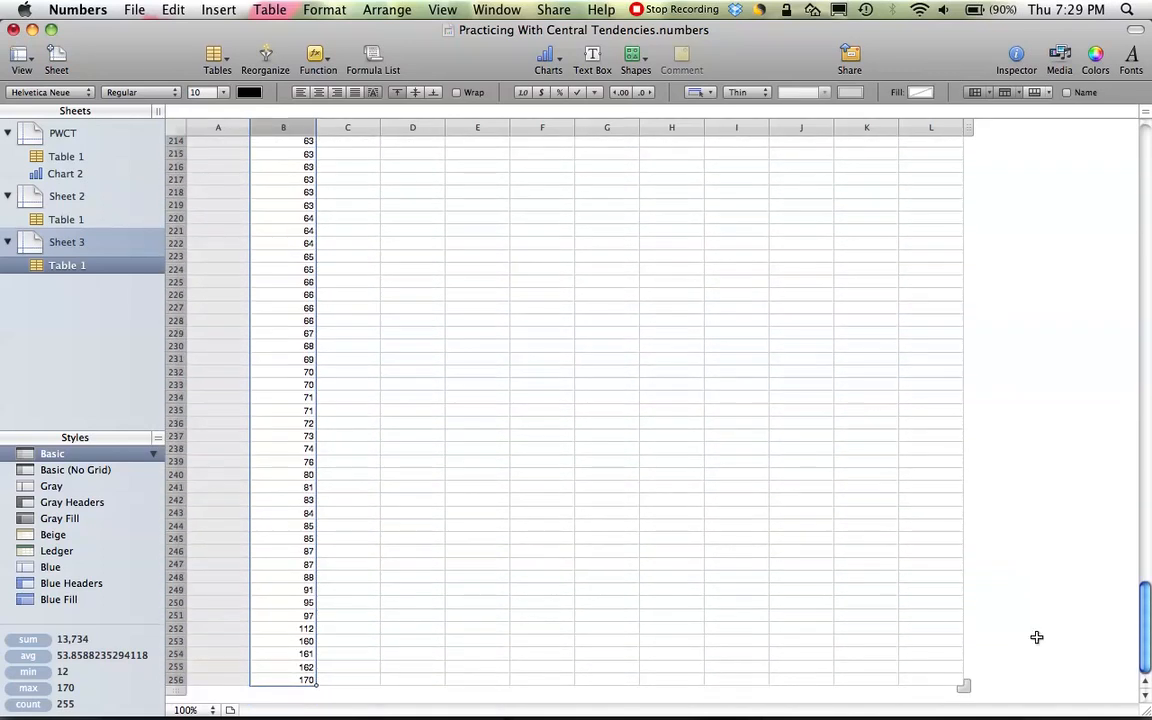
left_click(175, 681)
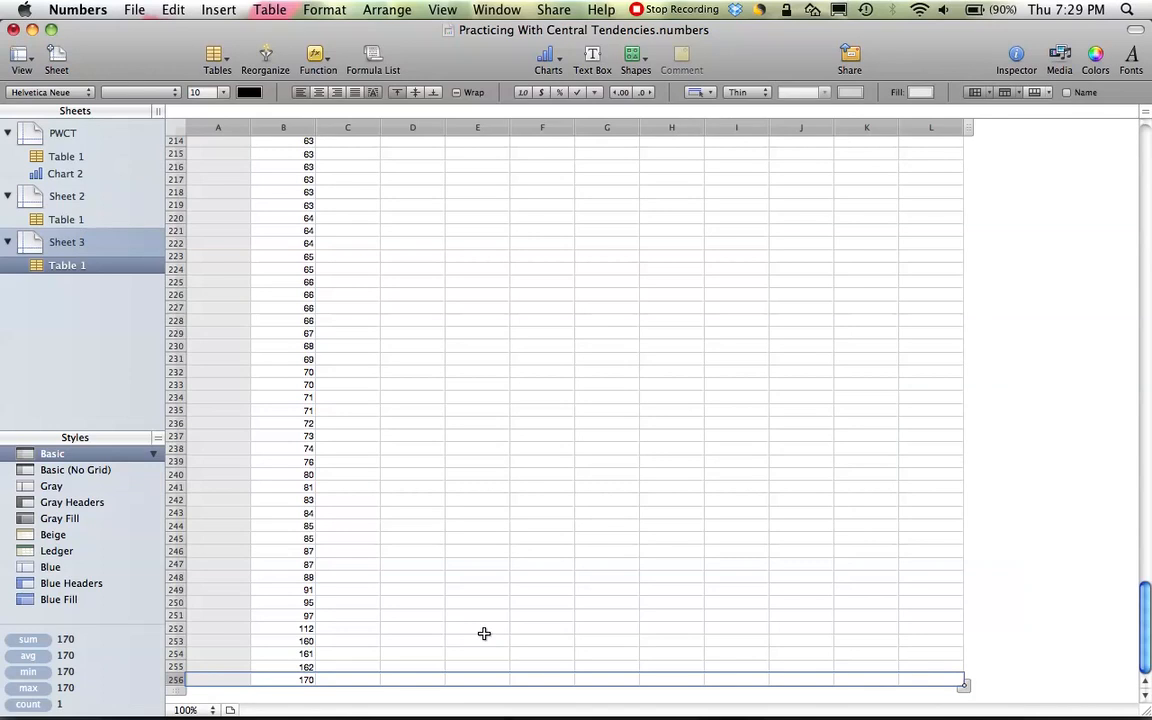
left_click(420, 620)
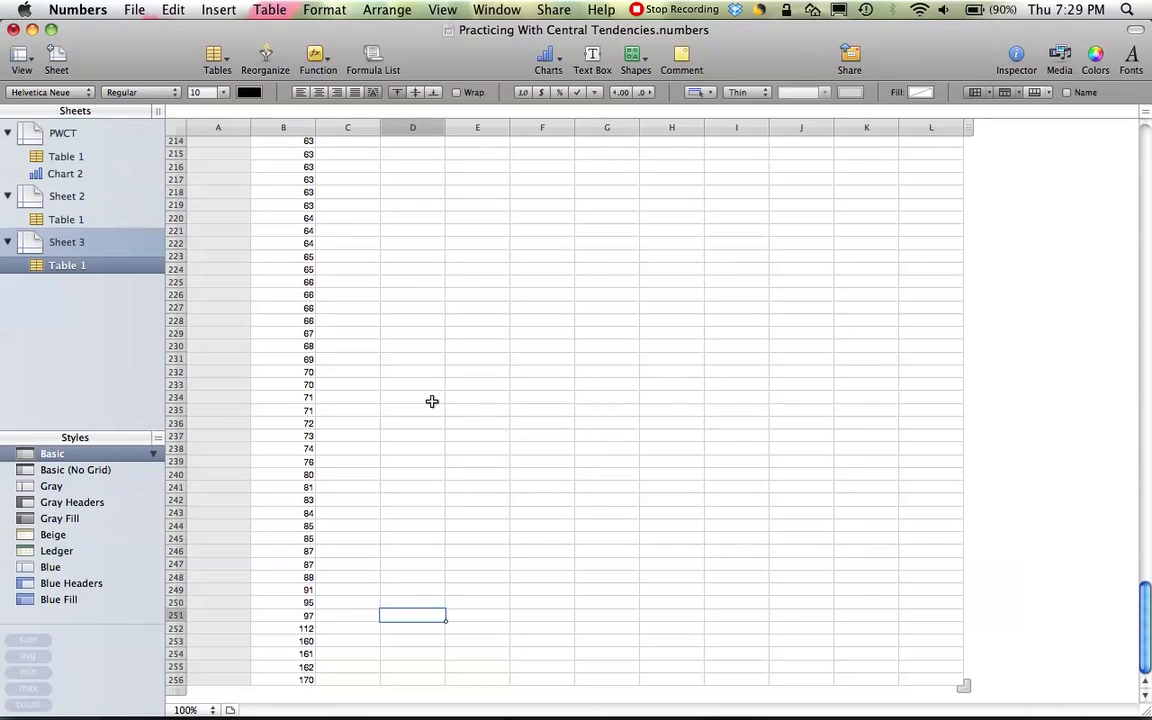
left_click(408, 283)
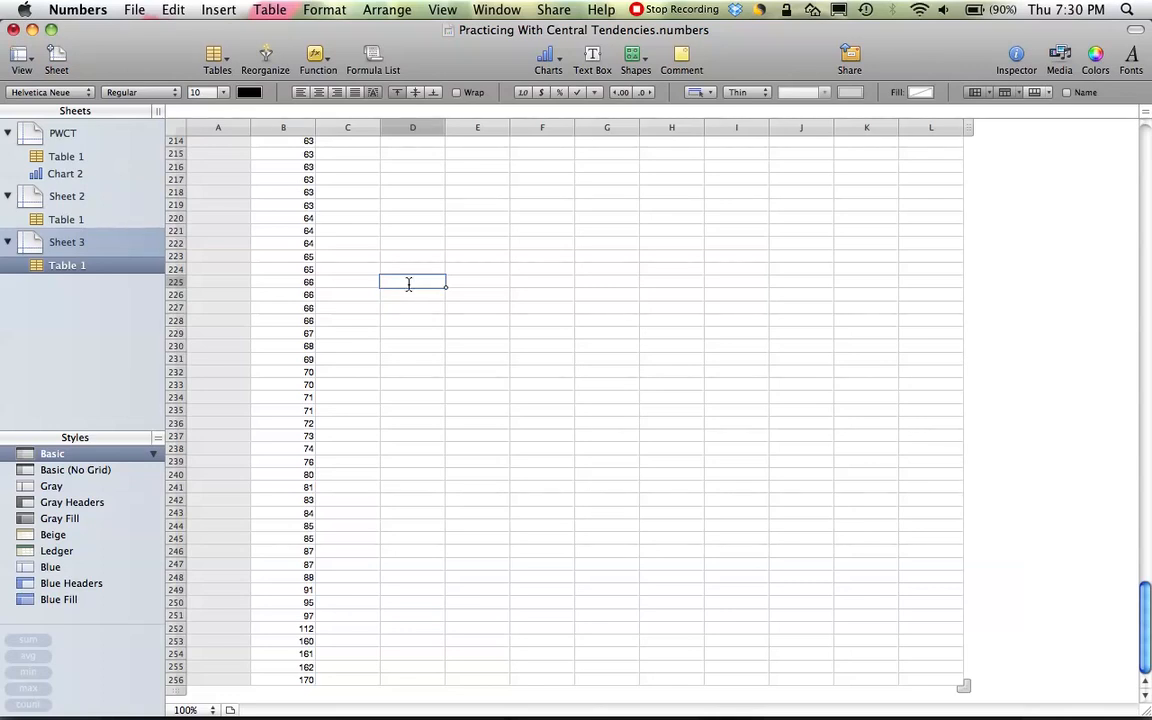
key("Return")
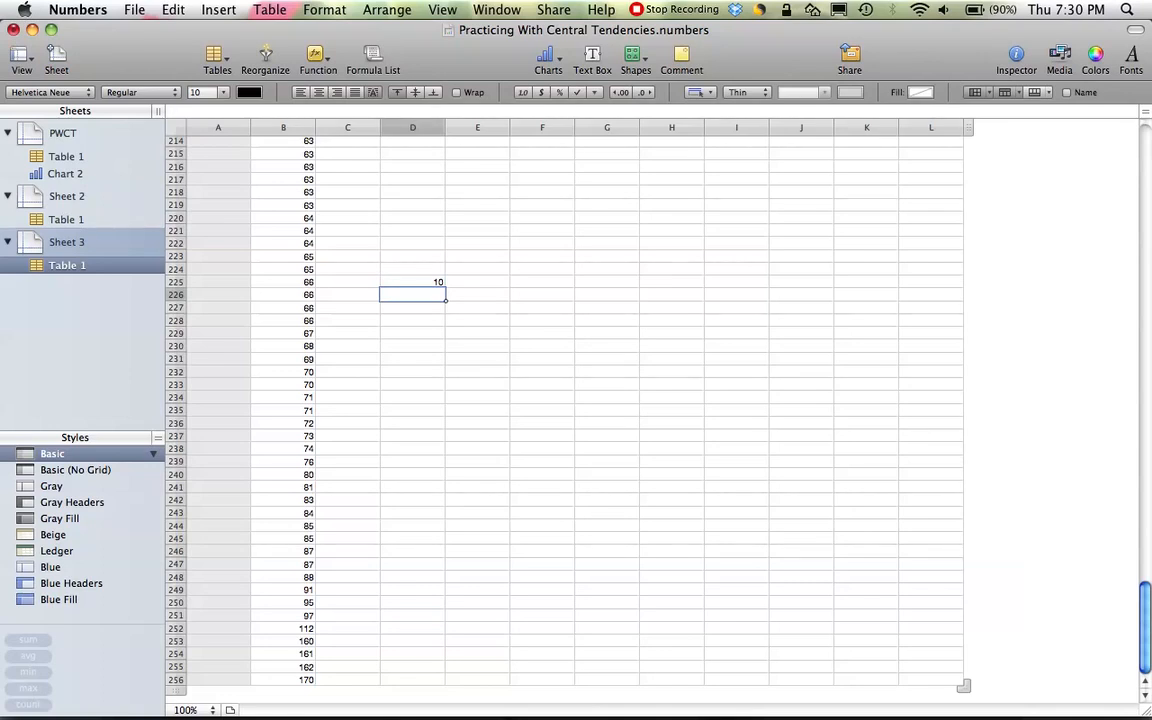
type("20")
key("Return")
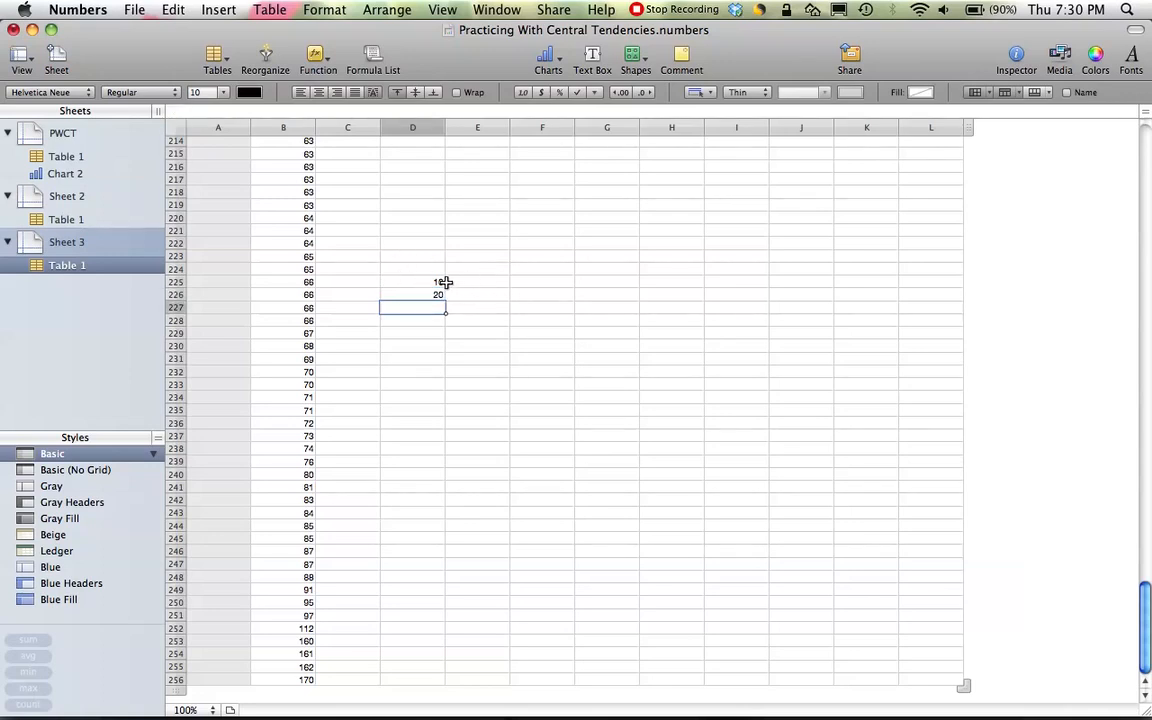
left_click_drag(422, 284, 437, 528)
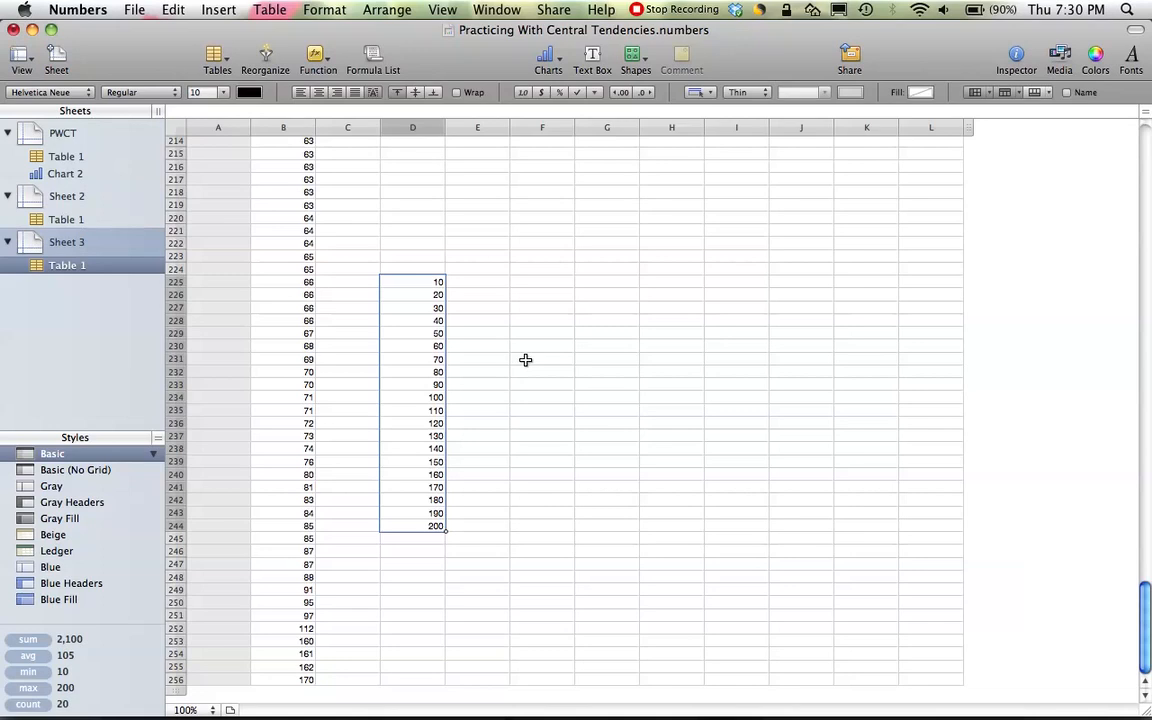
- Number the intervals beside the limits by filling E225:E244 with 1 to 20
left_click(480, 282)
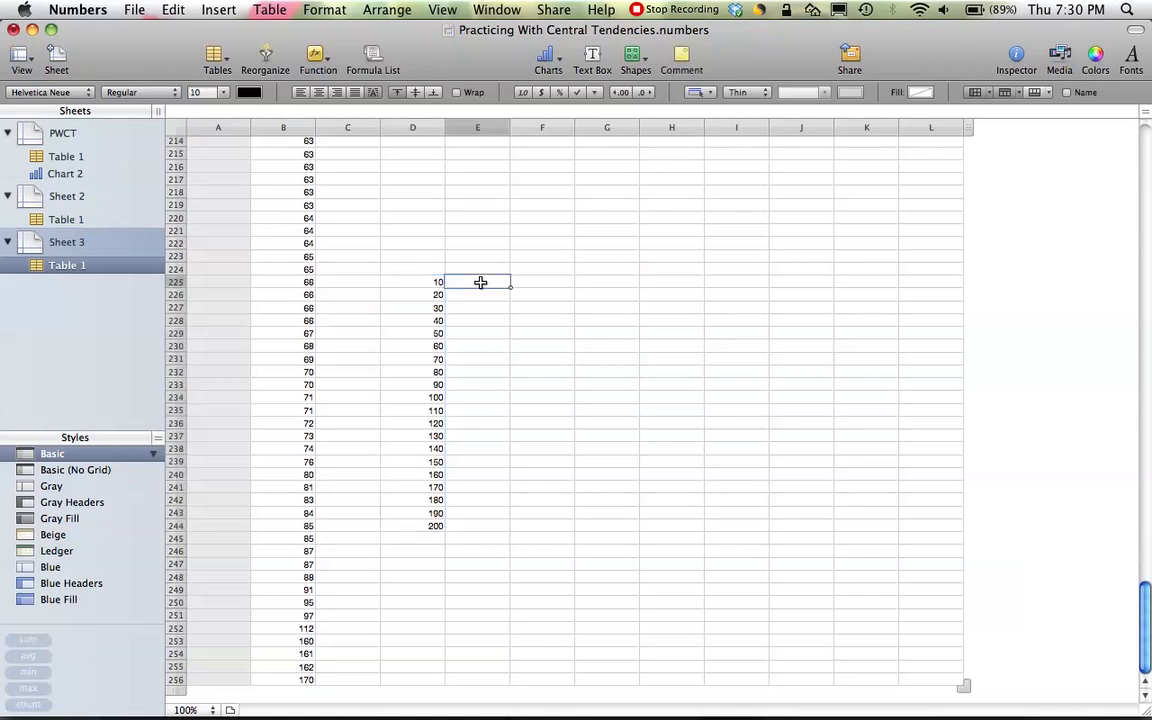
type("1")
key("Return")
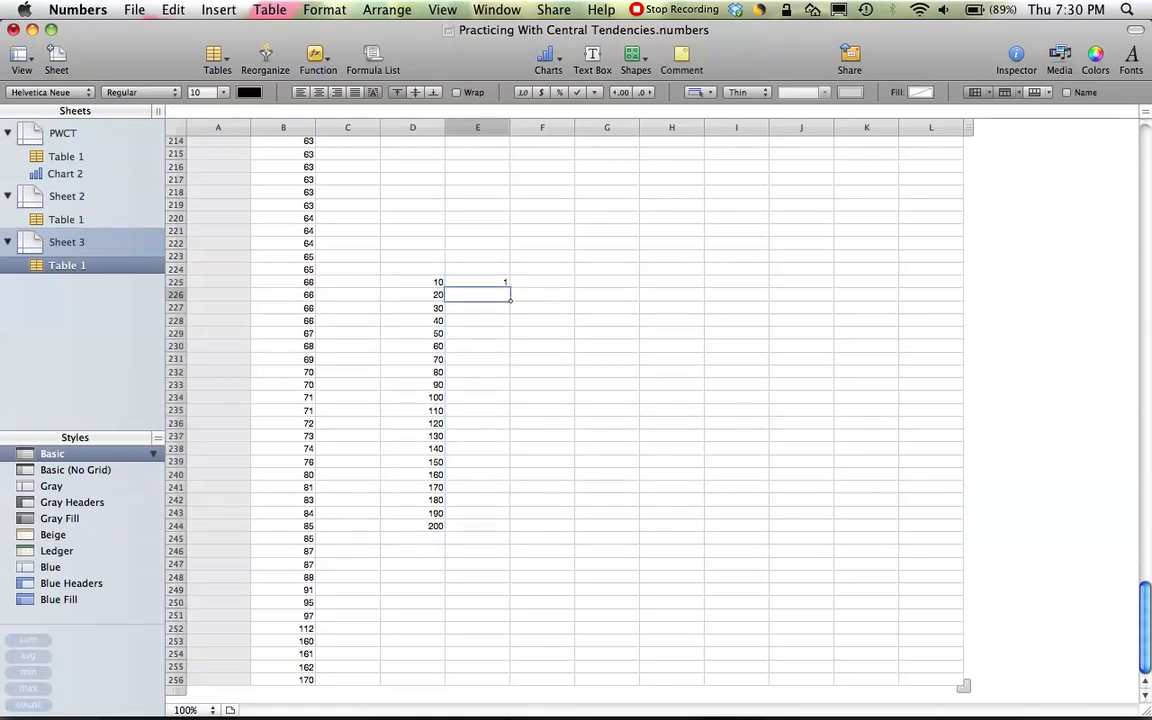
type("2")
key("Return")
type("3")
key("Return")
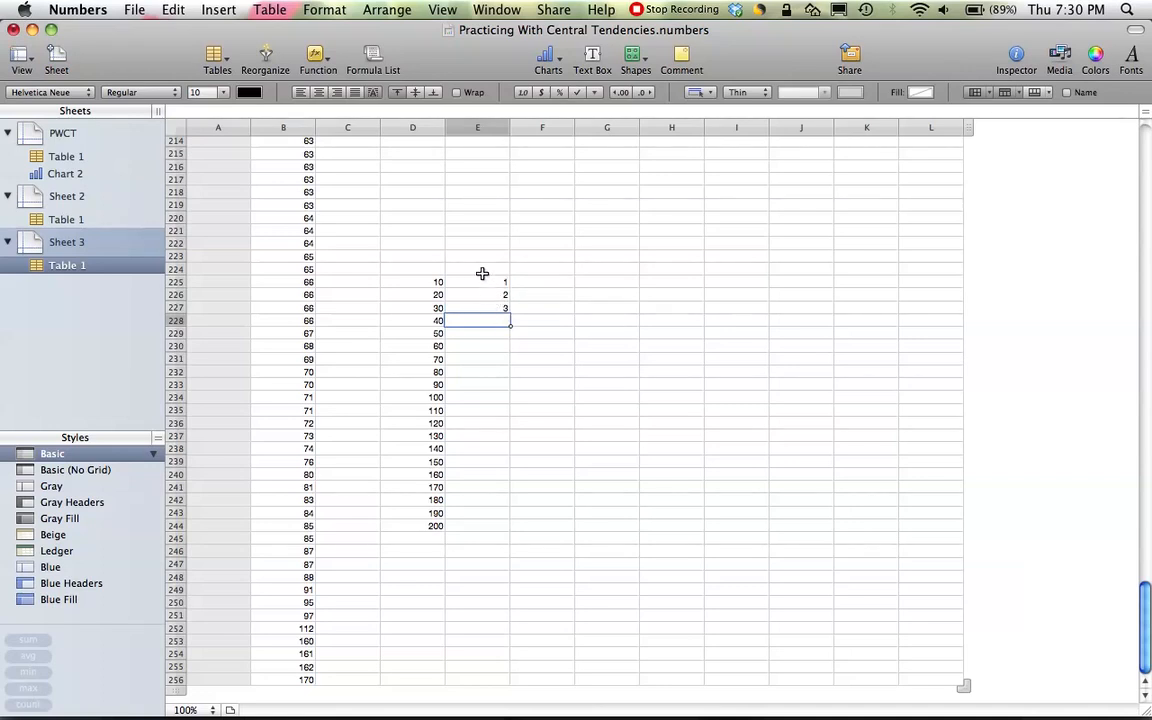
left_click_drag(482, 283, 510, 524)
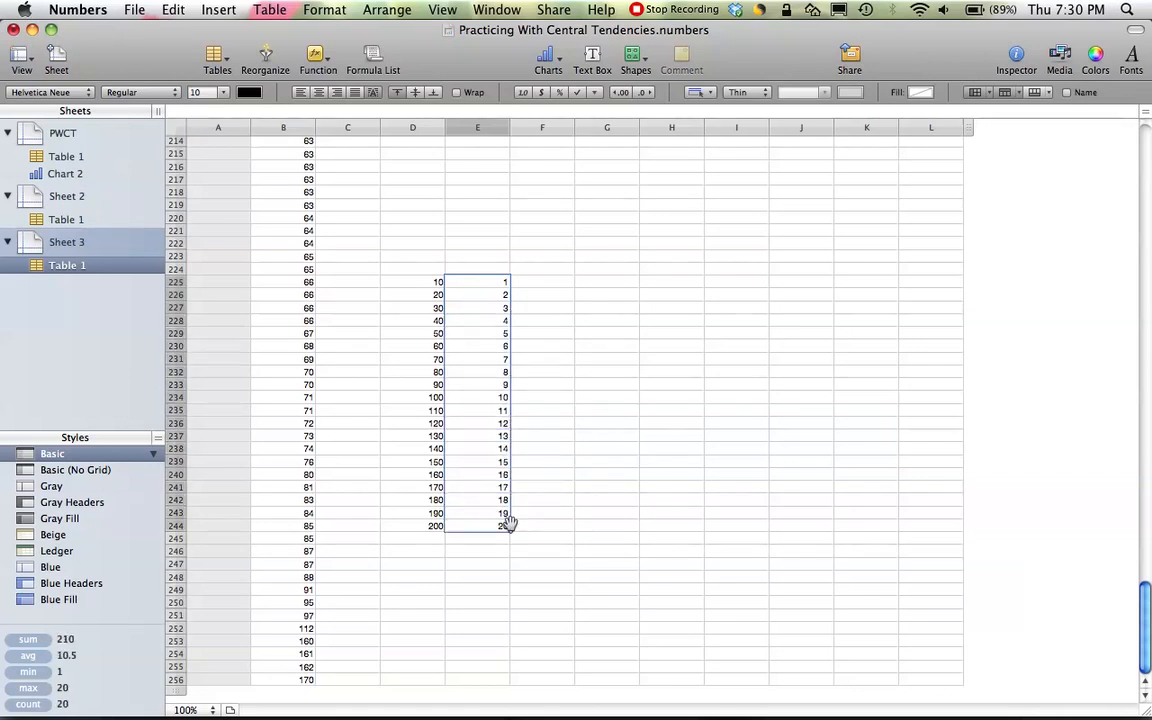
left_click(576, 490)
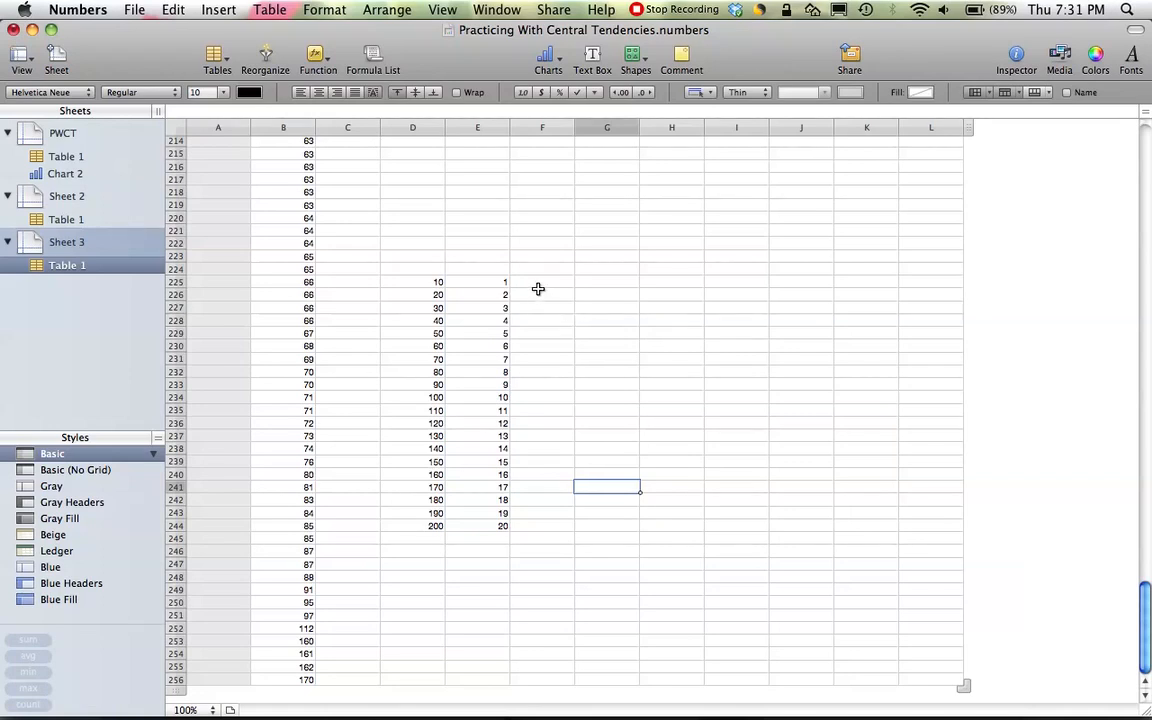
- Begin an INDEX formula in F225 with a nested FREQUENCY function that uses B2:B256 as its data range
left_click(541, 281)
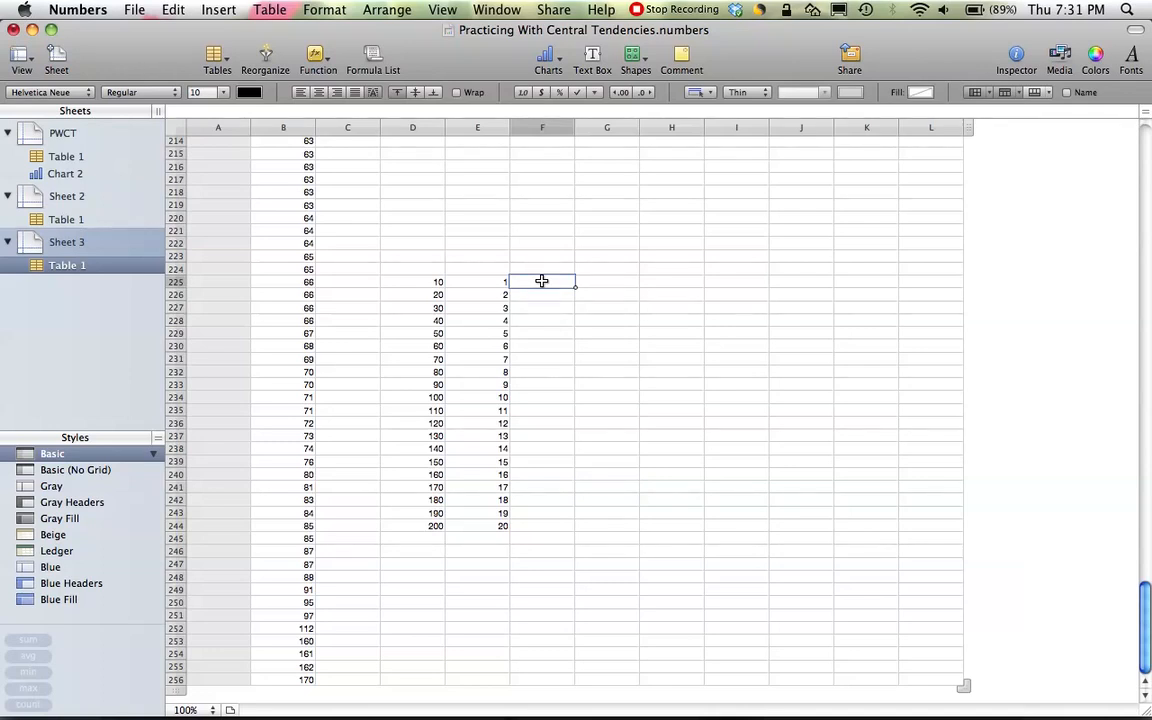
type("=")
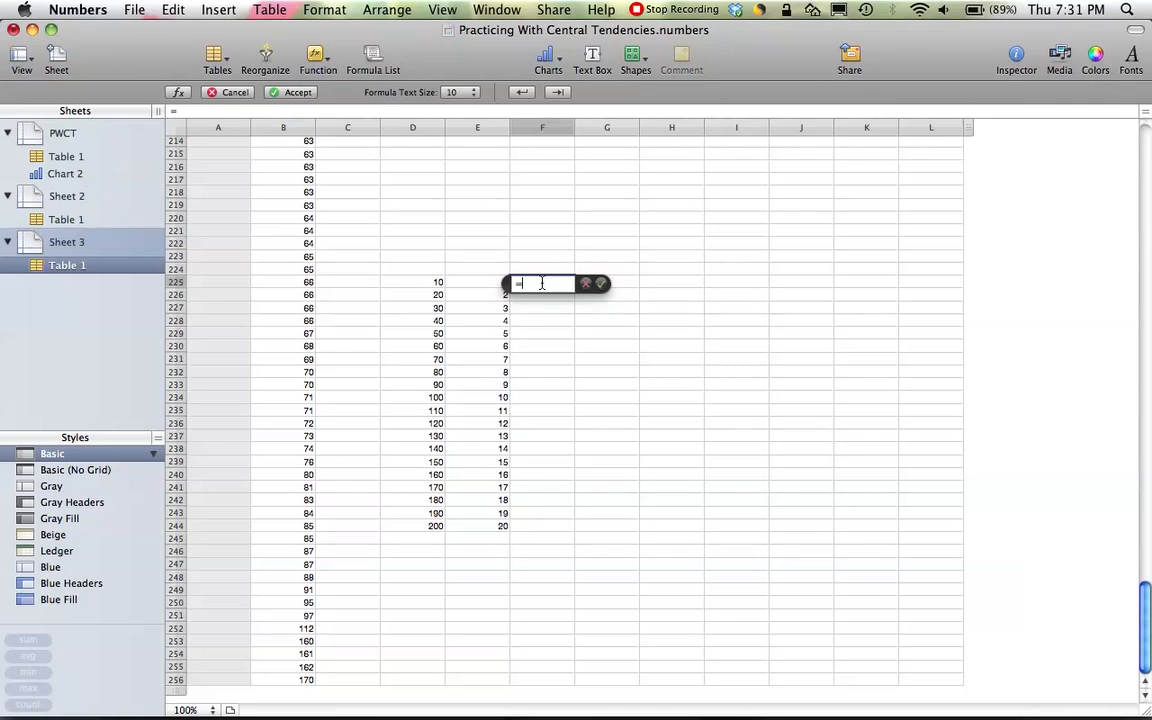
type("ndex")
type("(")
type("frequency")
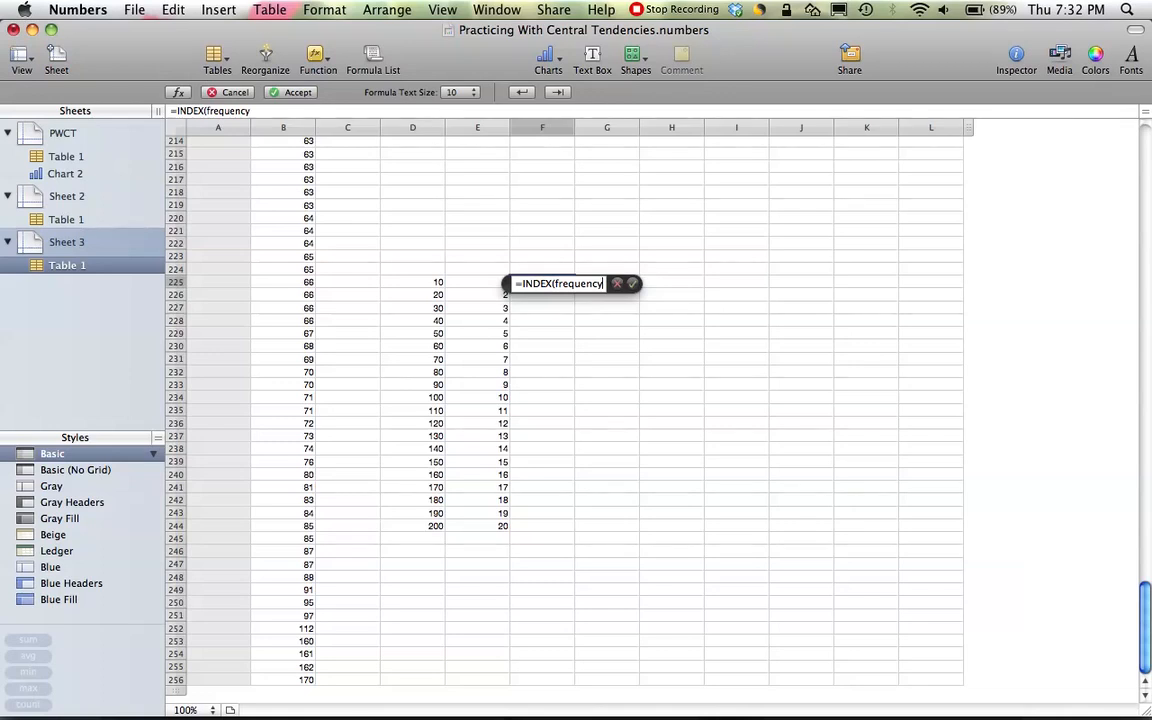
type("(")
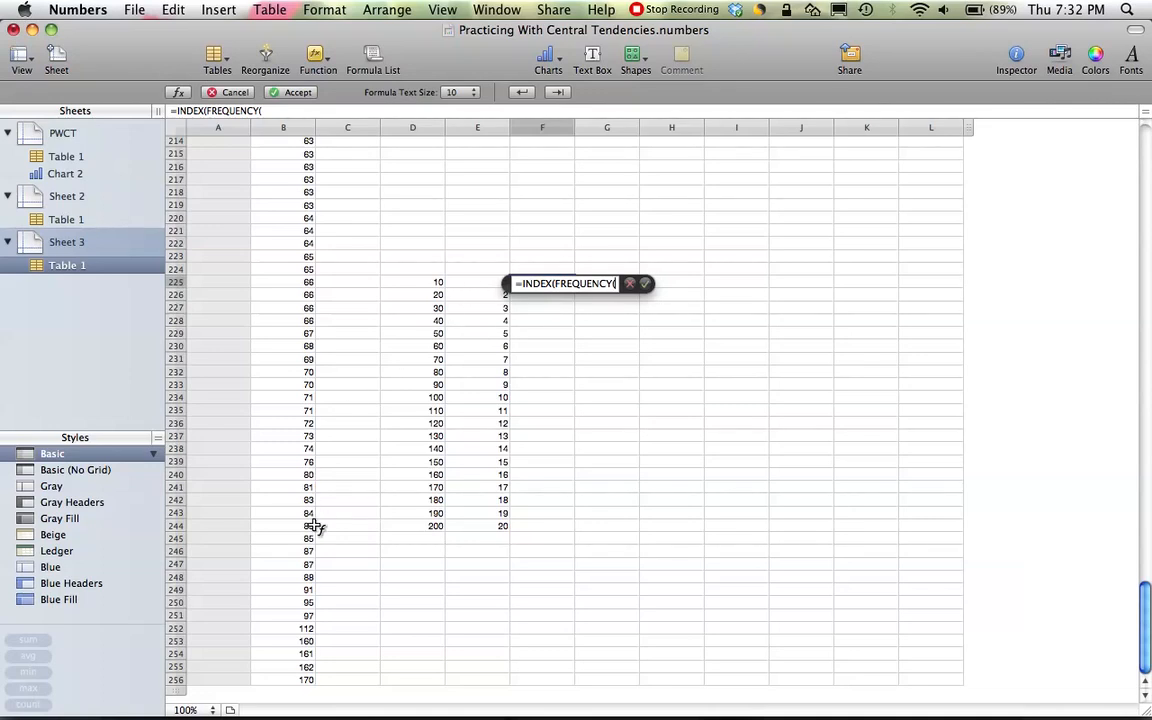
left_click(302, 680)
left_click_drag(302, 658, 268, 168)
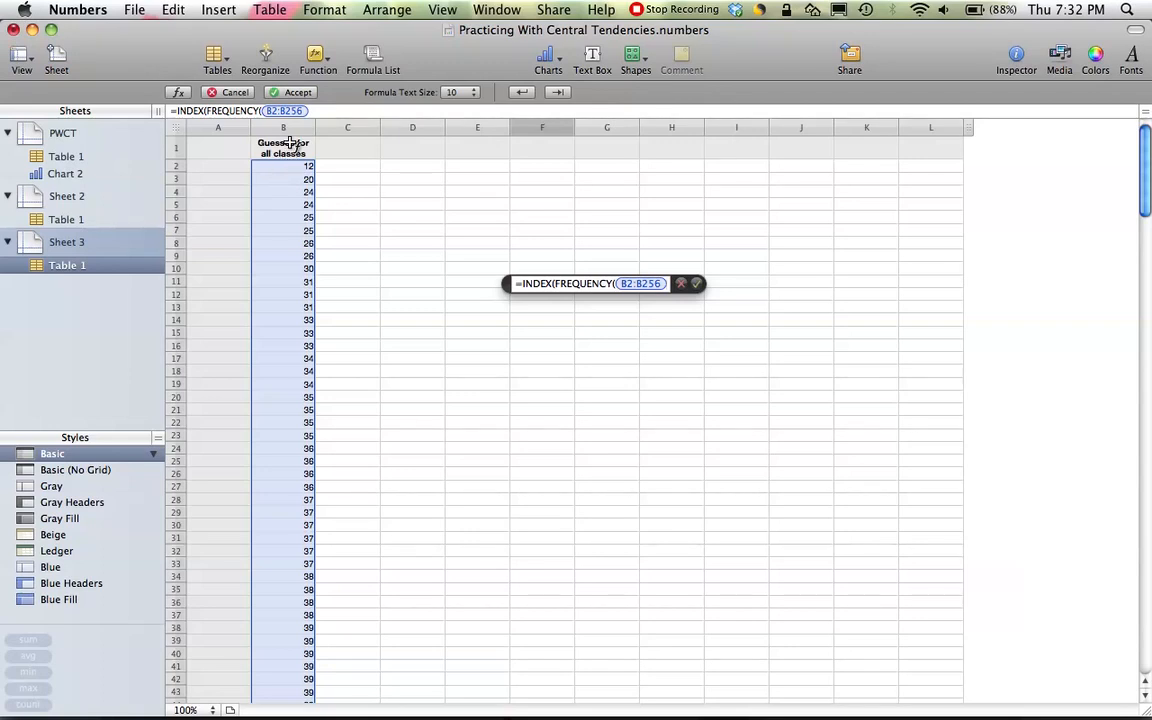
- Make both ends of the formula's data range absolute in row and column, giving $B$2:$B$256
left_click(268, 115)
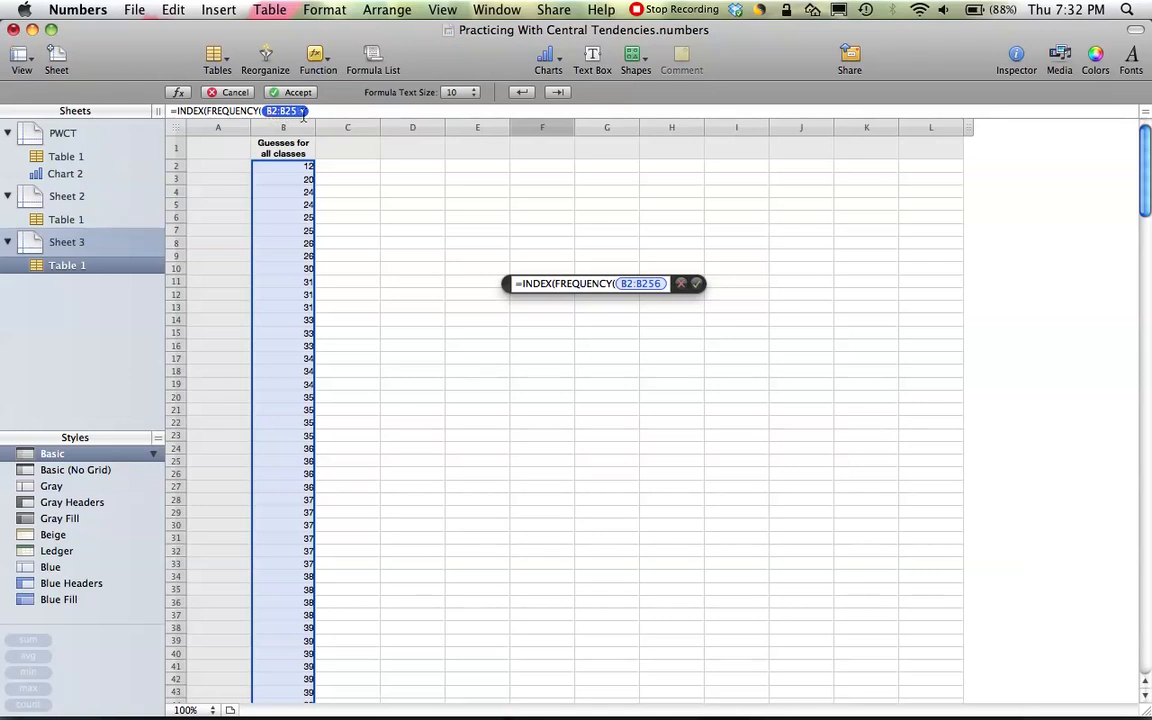
left_click(302, 111)
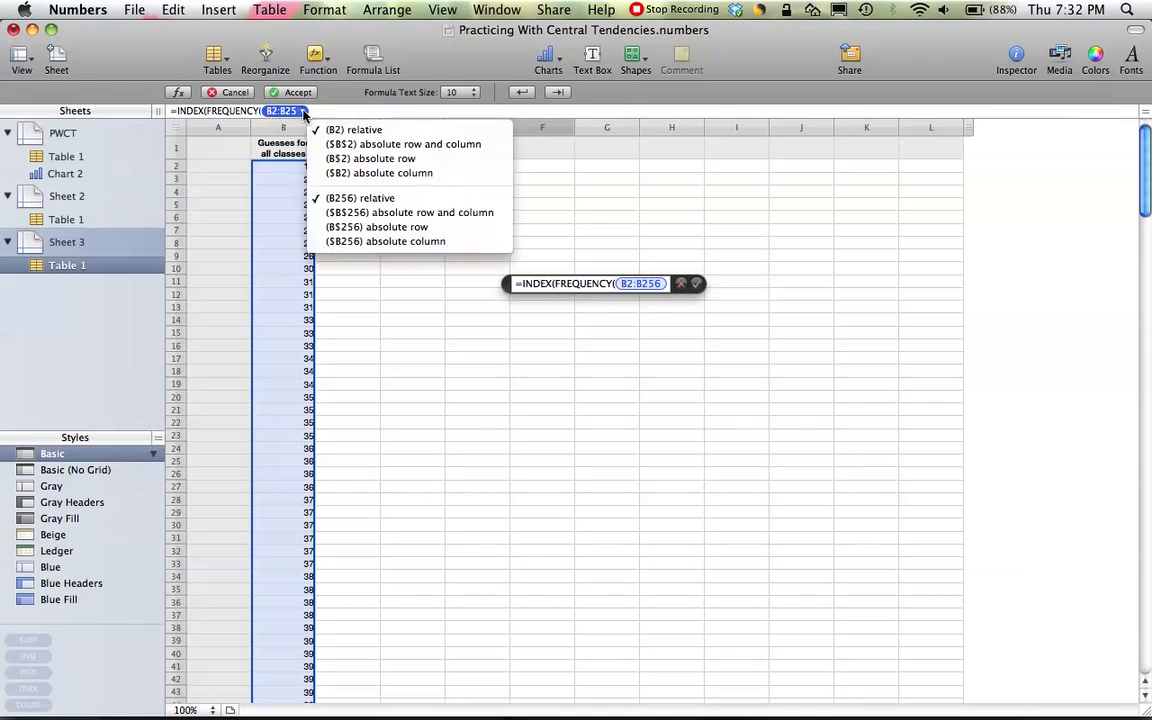
left_click(323, 145)
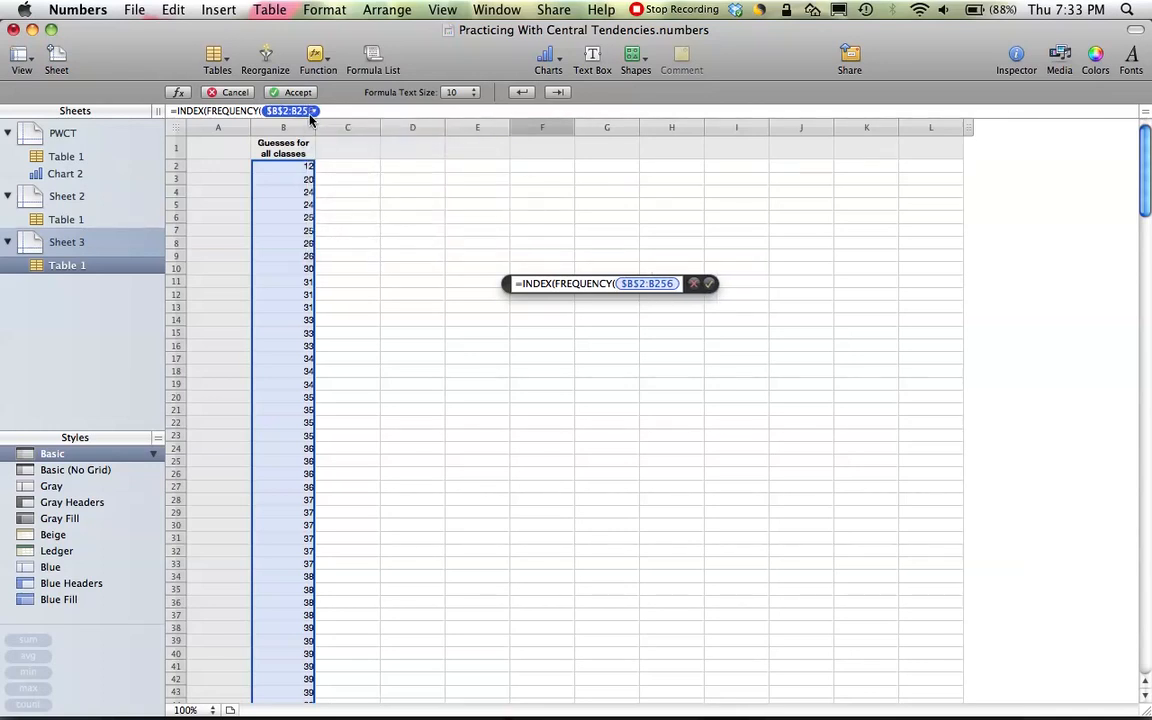
left_click(315, 112)
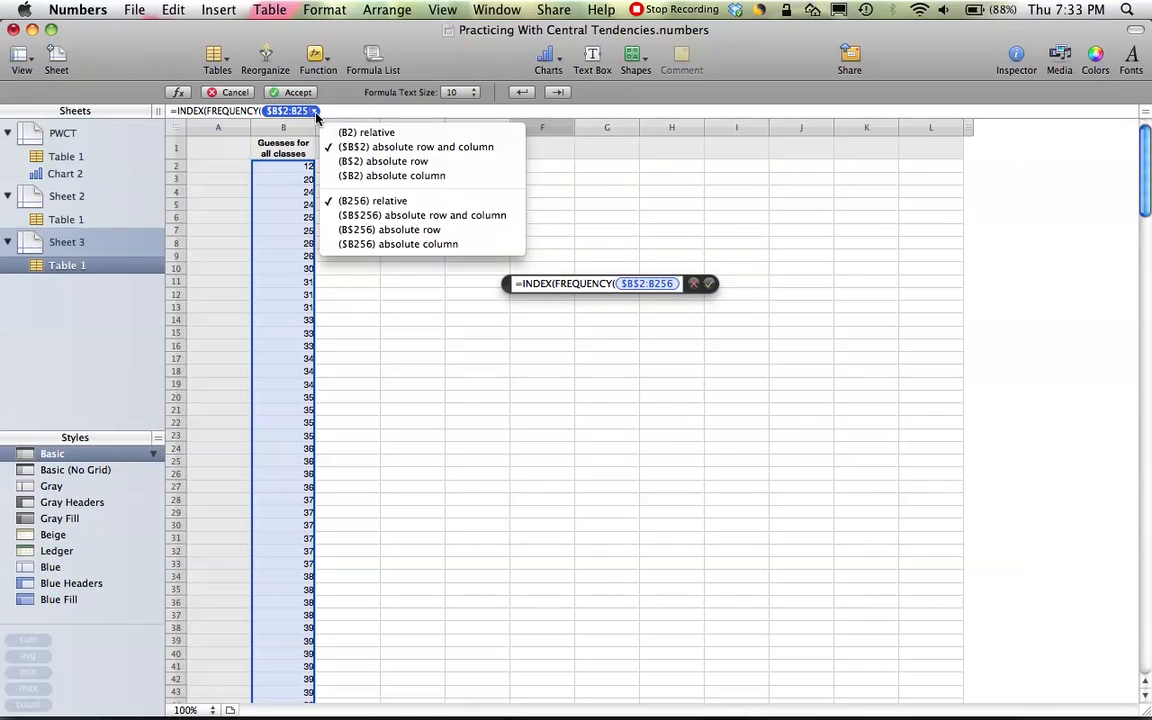
left_click(345, 216)
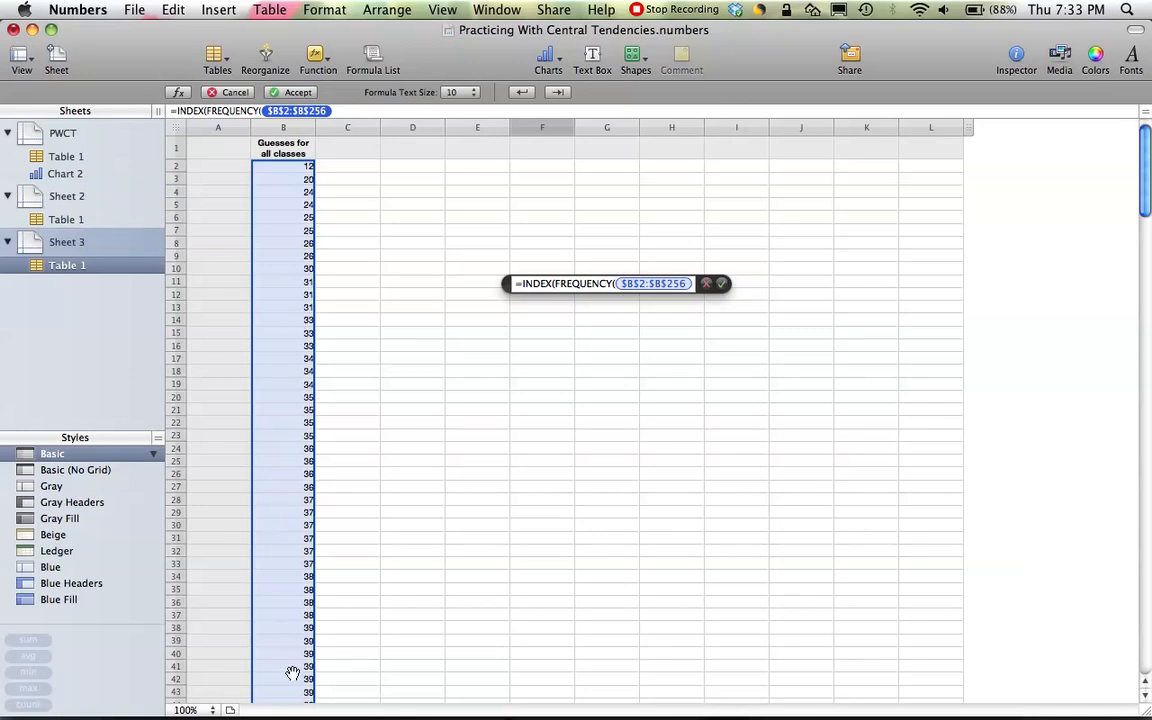
- Add the interval limits D225:D244 as the FREQUENCY function's second argument, after the $B$2:$B$256 data range
left_click(339, 111)
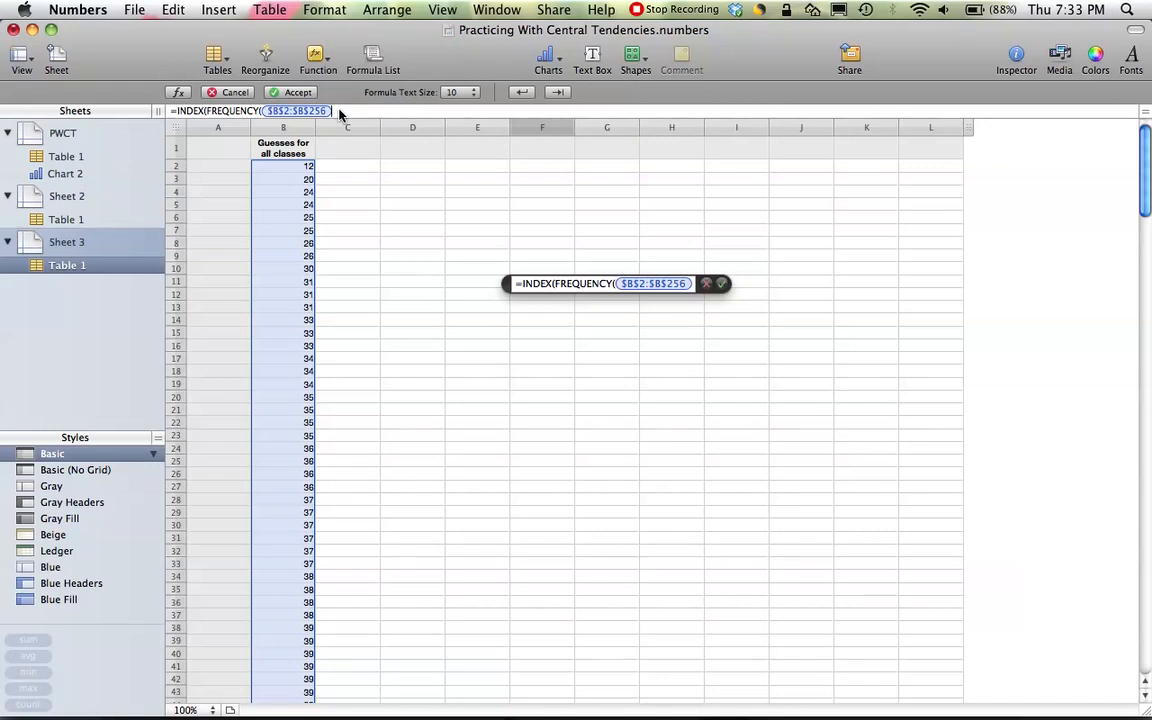
type(",")
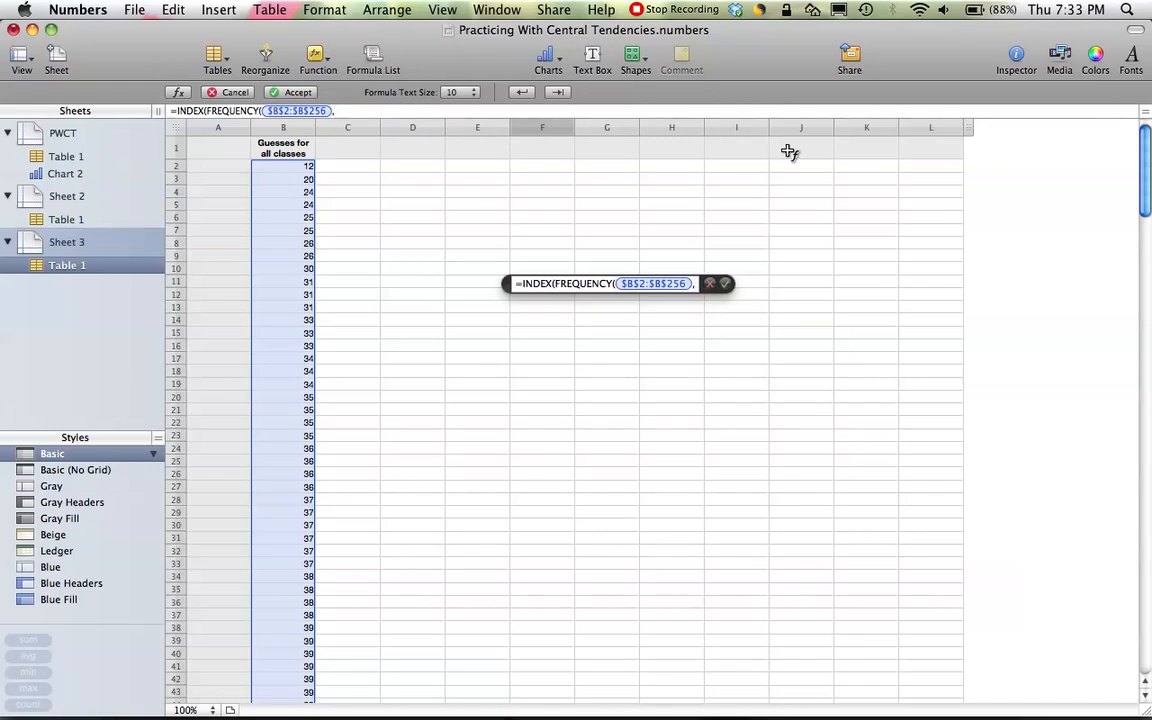
scroll(1145, 247, "down", 5)
left_click_drag(1145, 247, 1149, 650)
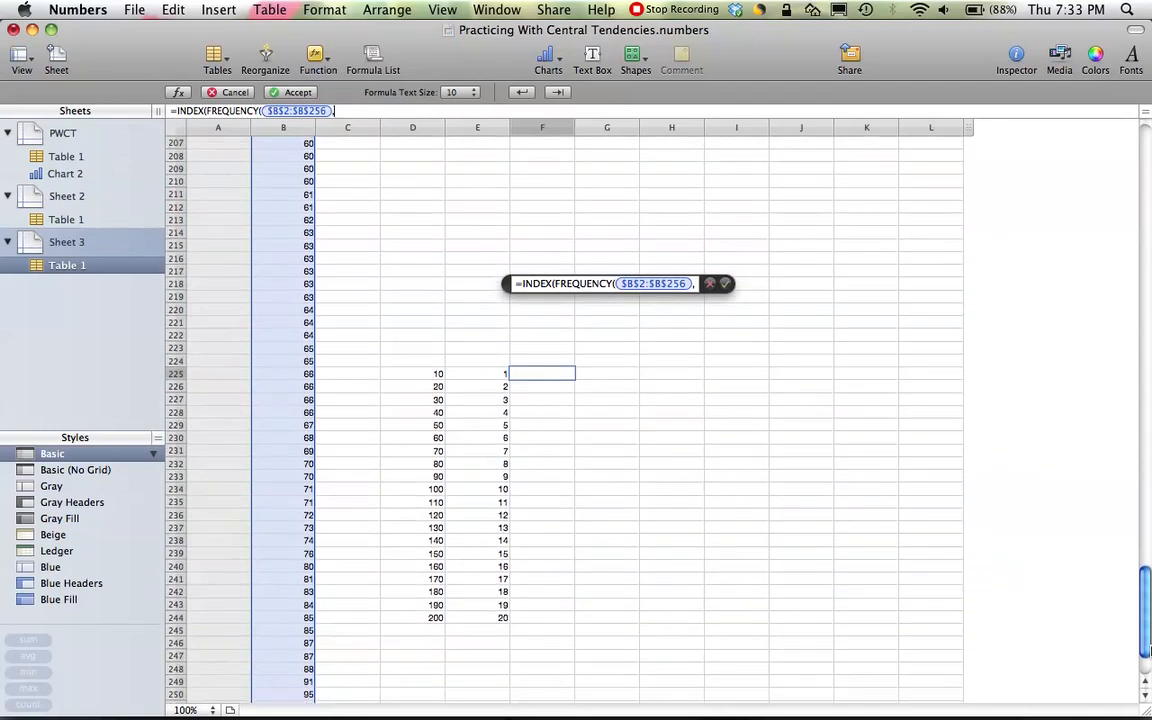
left_click_drag(428, 621, 410, 380)
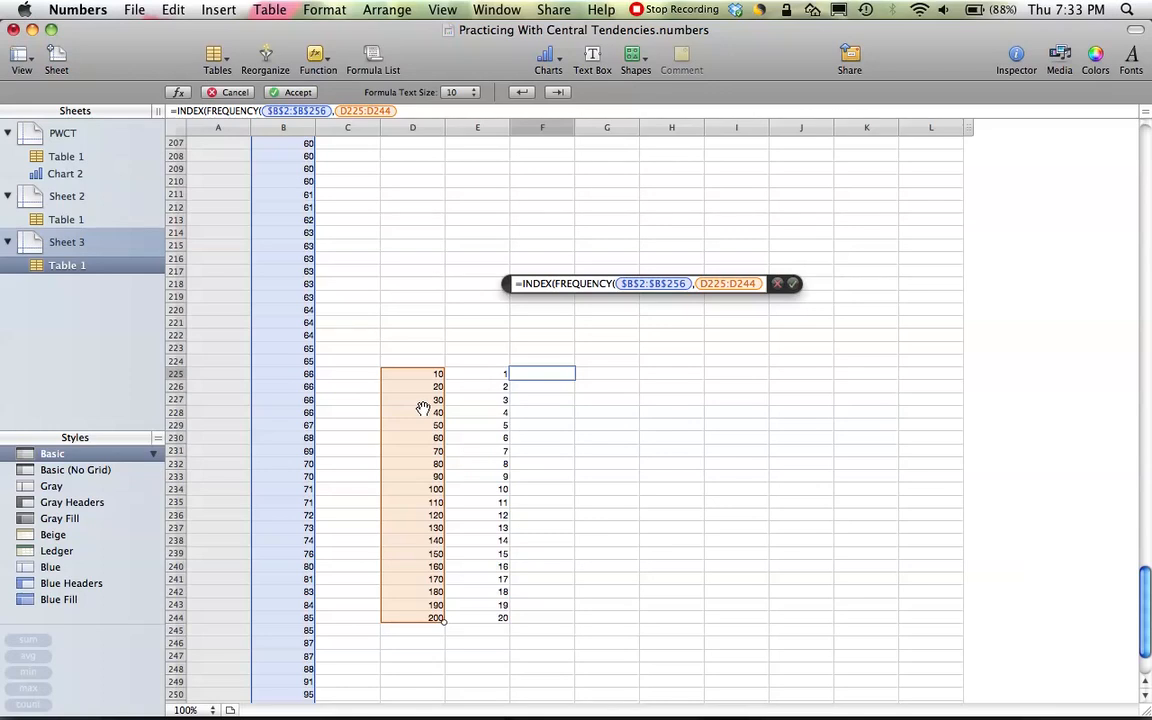
- Make both ends of the interval range in the formula absolute in row and column, giving $D$225:$D$244
left_click(392, 112)
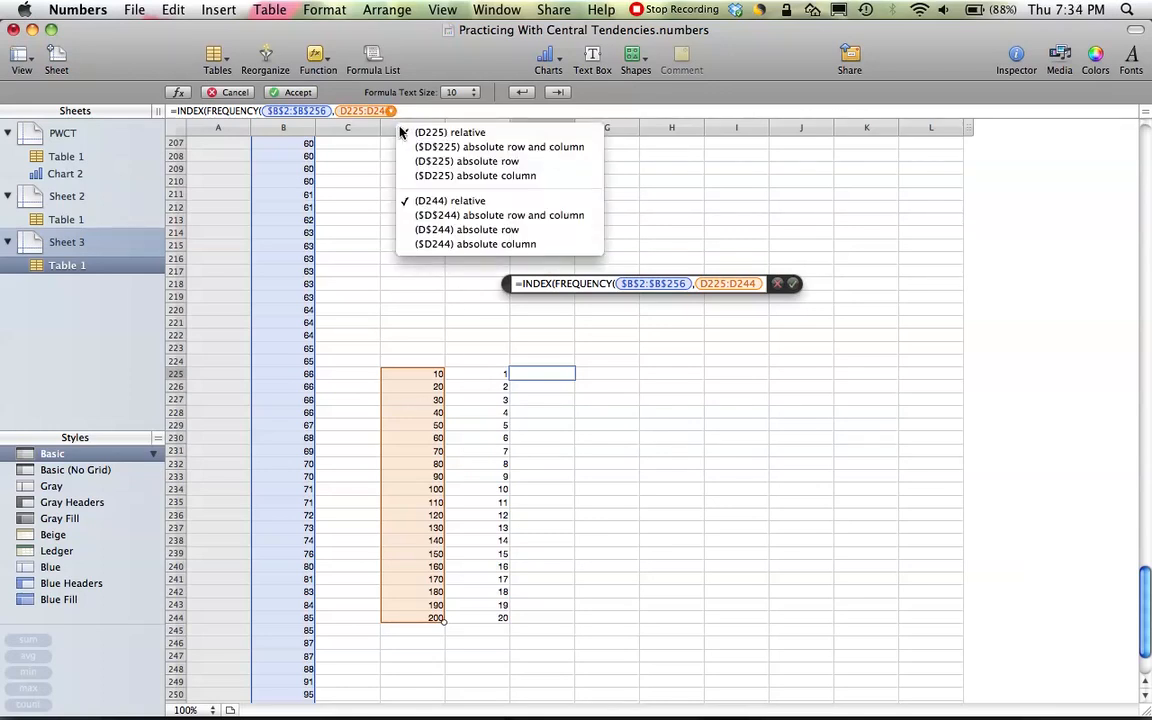
left_click(415, 148)
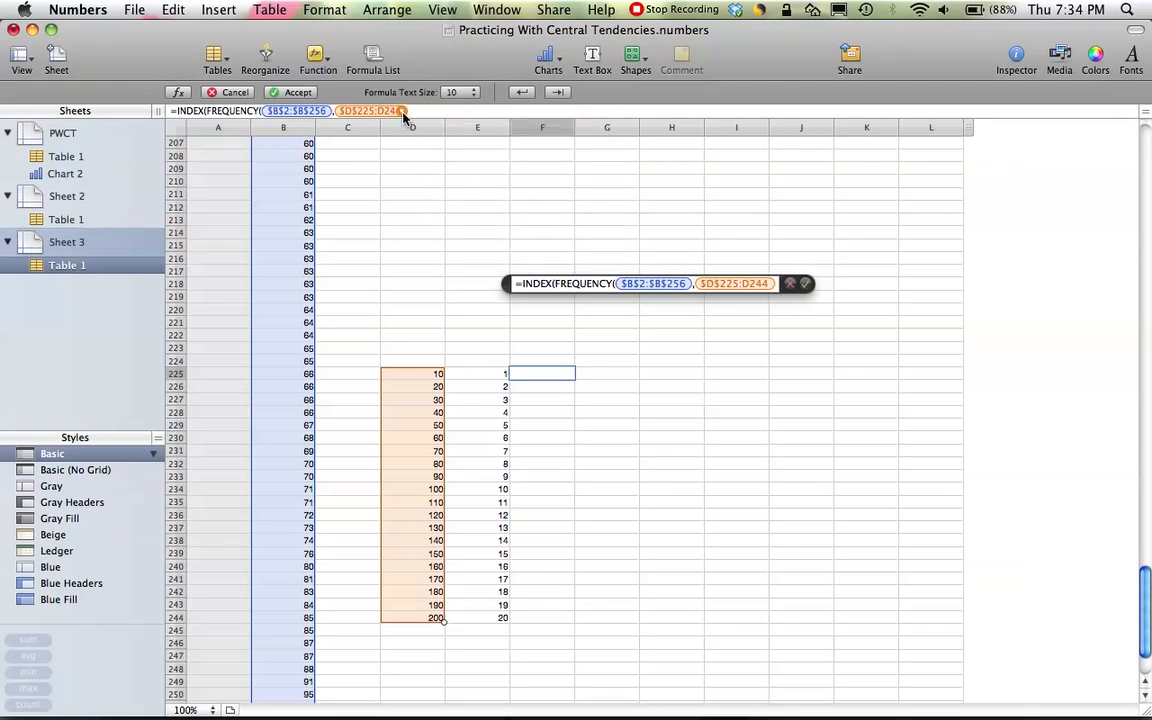
left_click(403, 112)
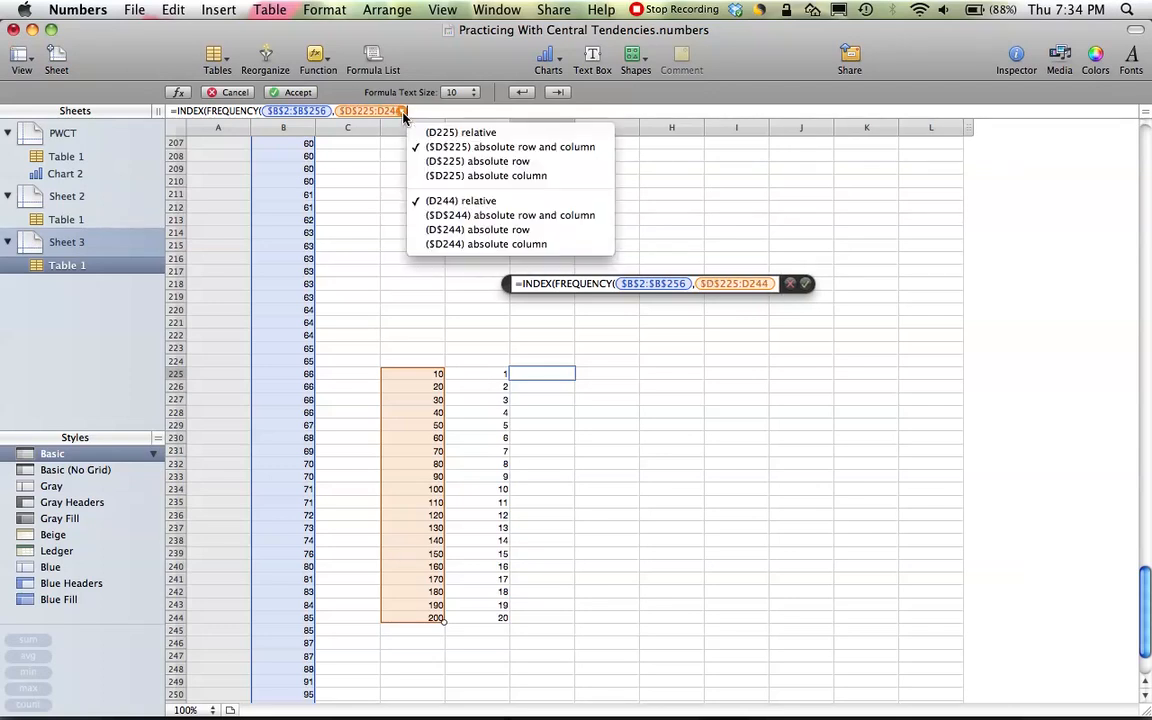
left_click(421, 216)
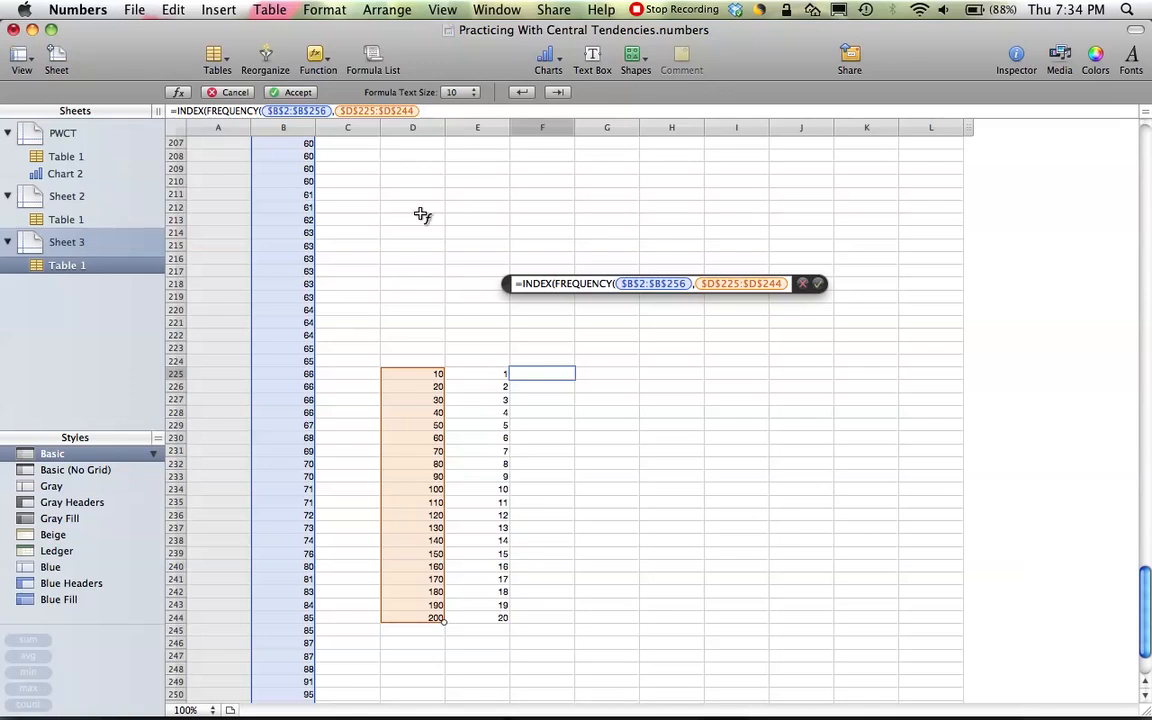
- Close the FREQUENCY function, use E225 as the INDEX row argument, and complete the formula in F225
type(")")
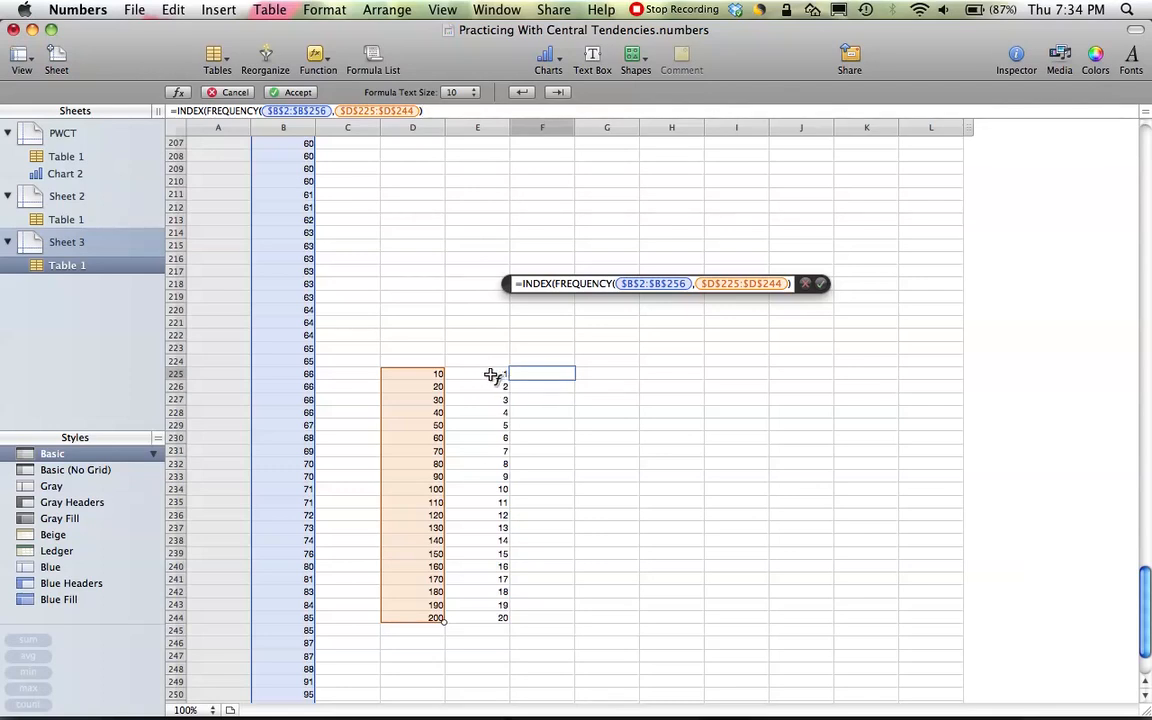
type(",")
left_click(491, 374)
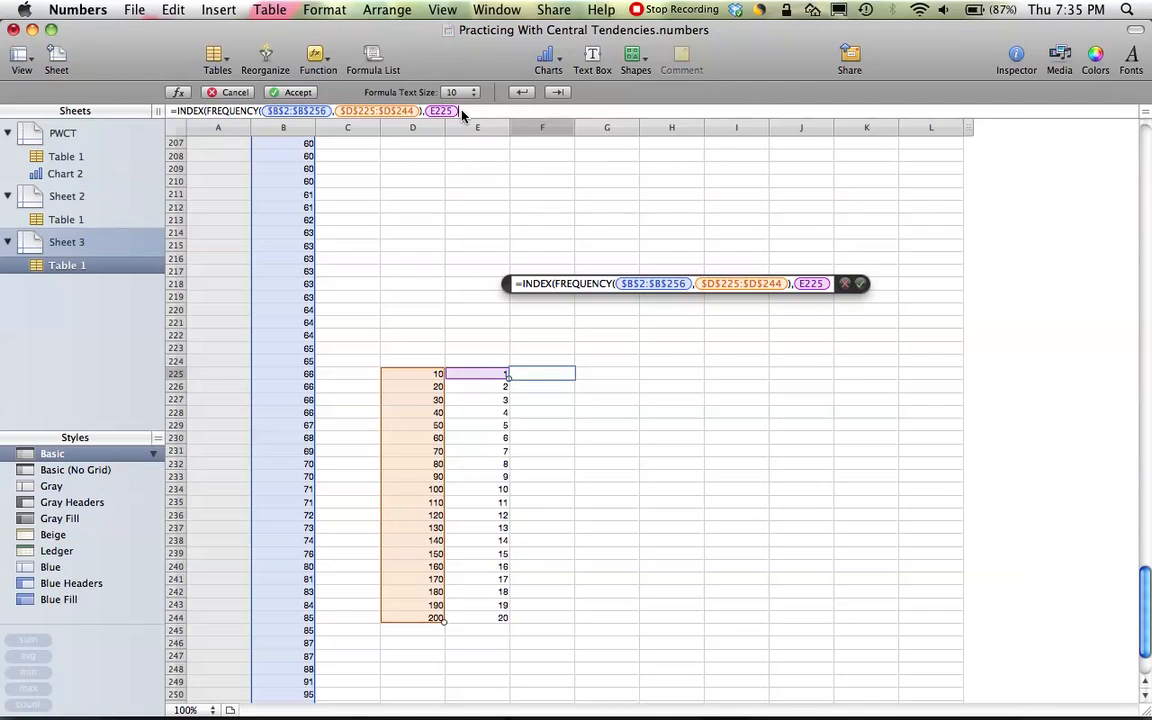
type(")")
key("Return")
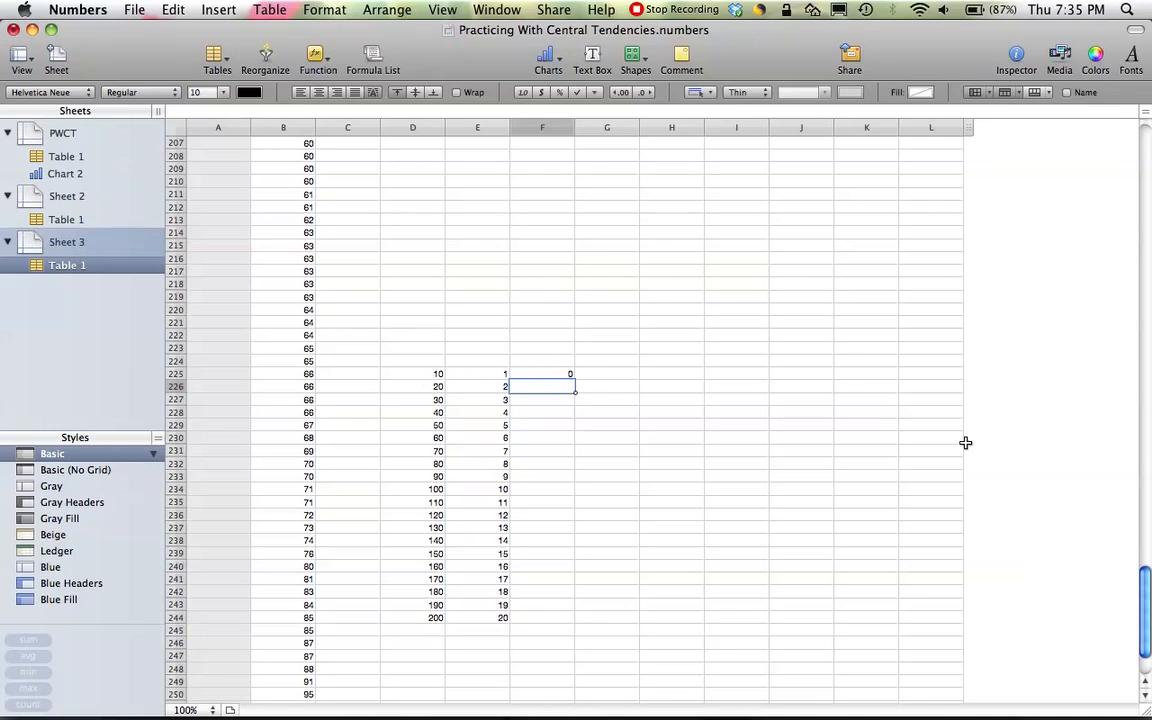
- Fill the frequency formula from F225 down through F244, alongside all twenty intervals
left_click_drag(1146, 590, 1108, 131)
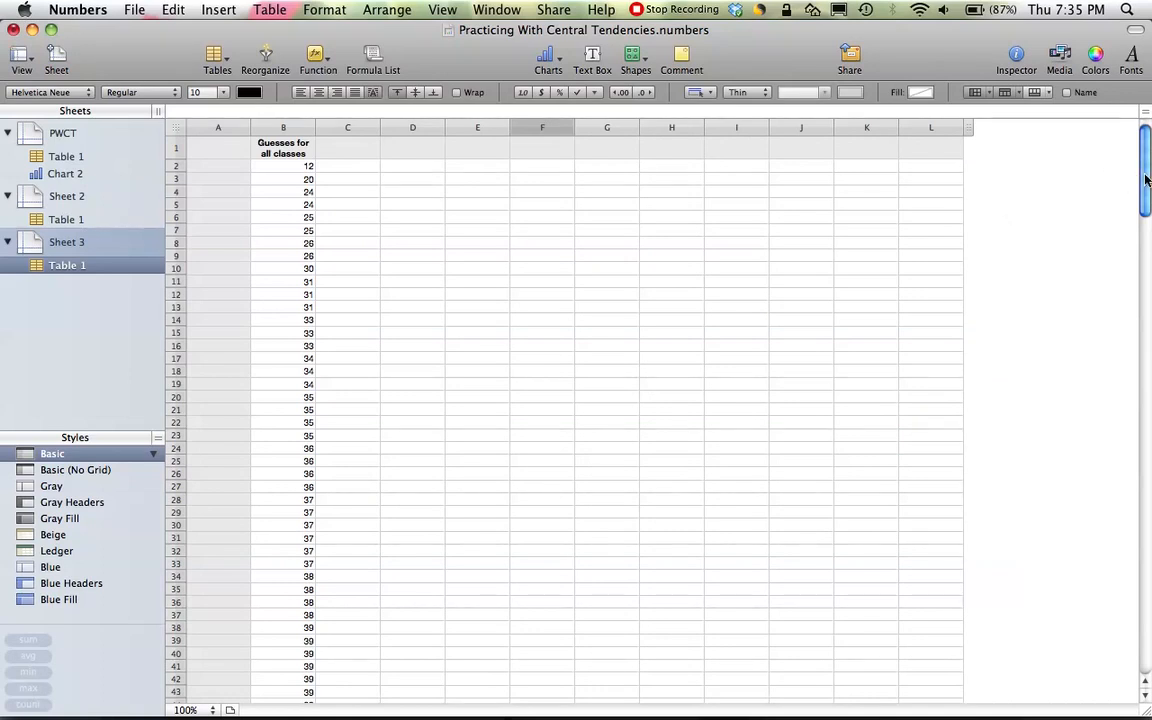
left_click_drag(1147, 178, 1150, 627)
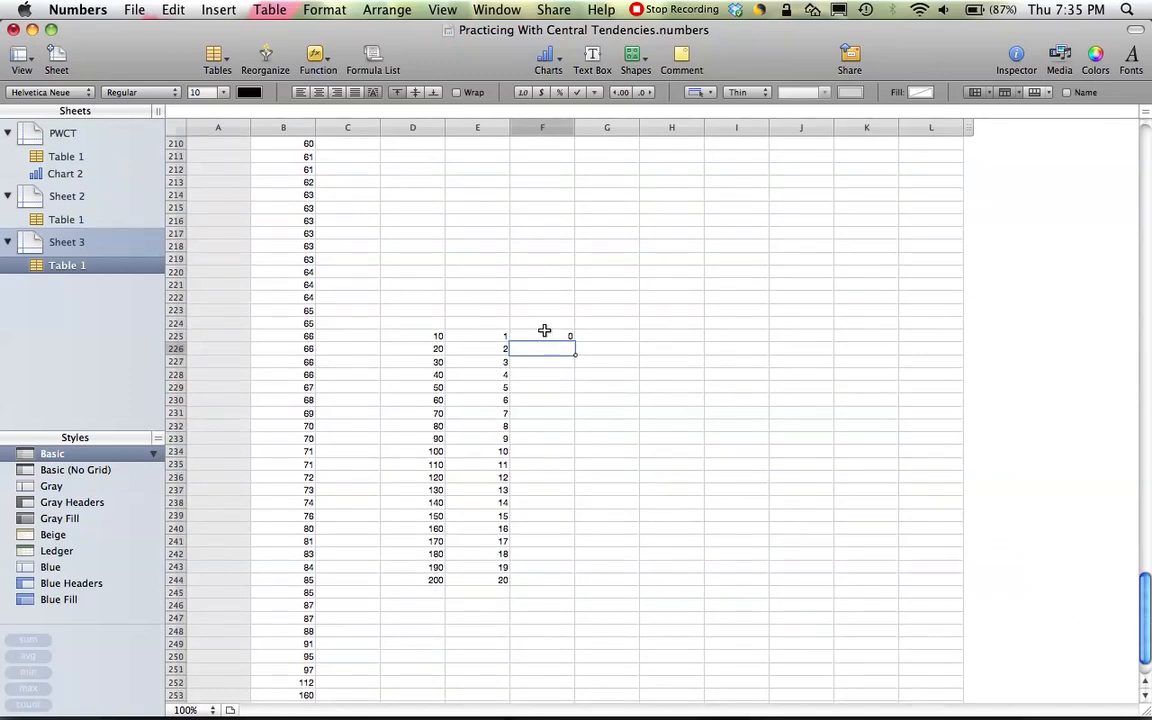
left_click(541, 338)
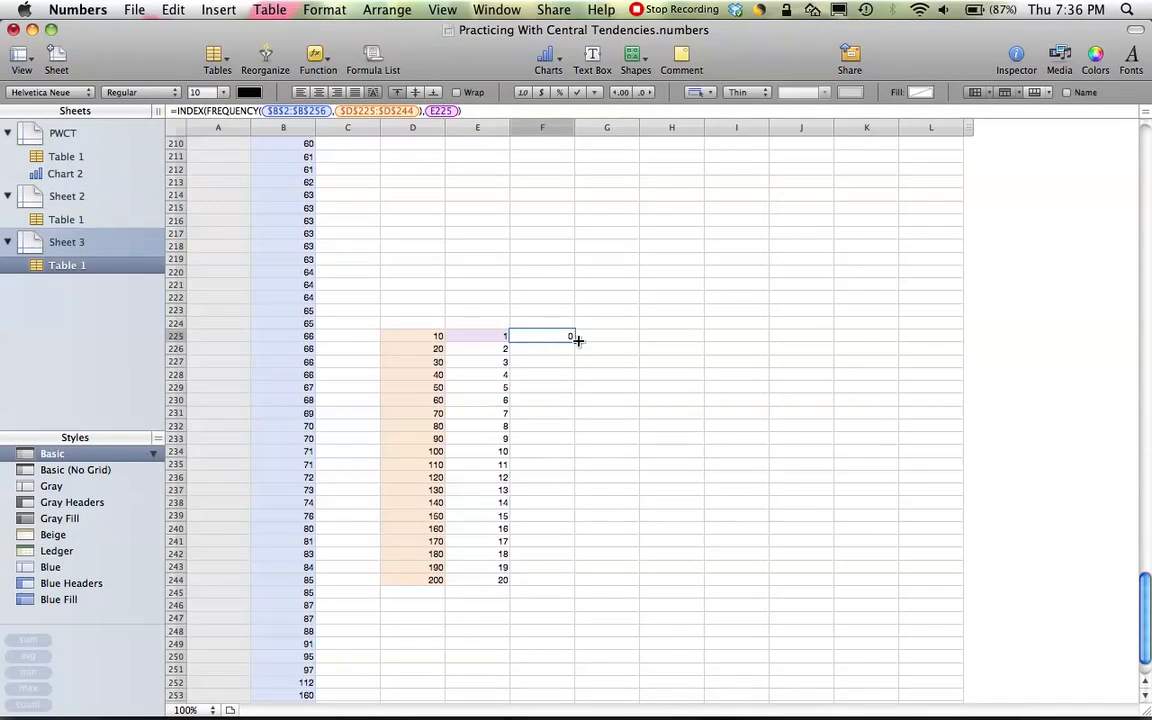
left_click_drag(576, 341, 576, 577)
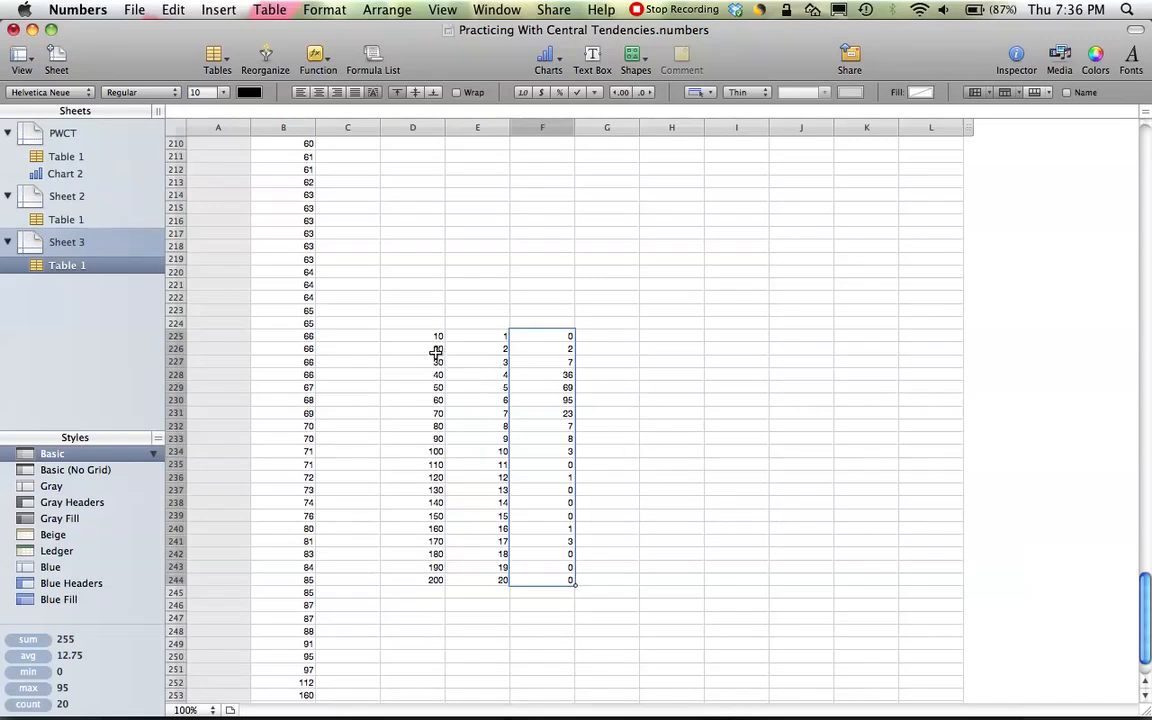
- Check the frequencies for the lowest intervals against the first sorted guesses in column B, row by row through row 10
double_click(569, 349)
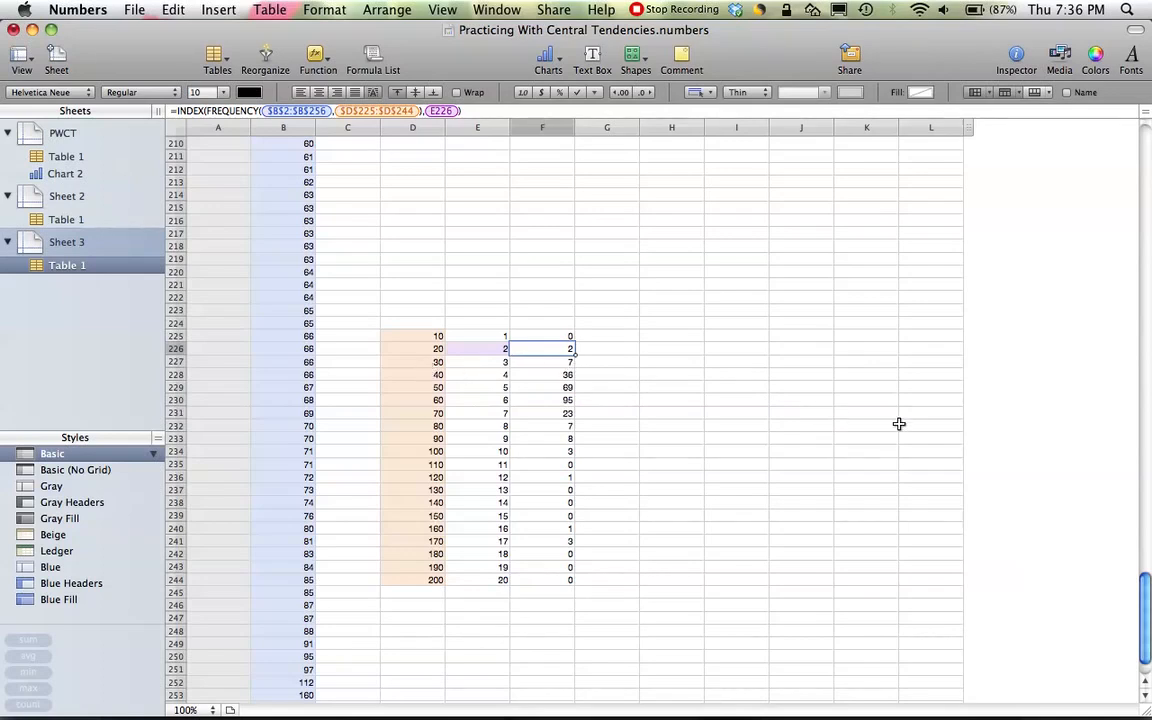
left_click_drag(1146, 598, 1150, 150)
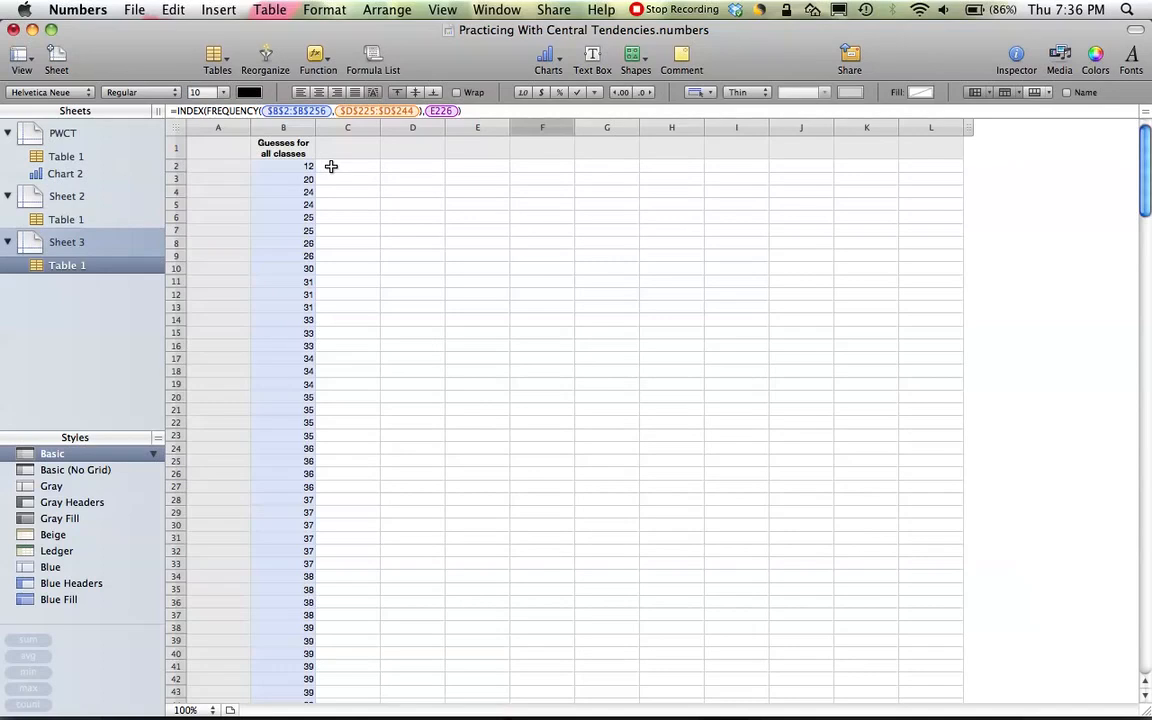
left_click(329, 165)
left_click(332, 182)
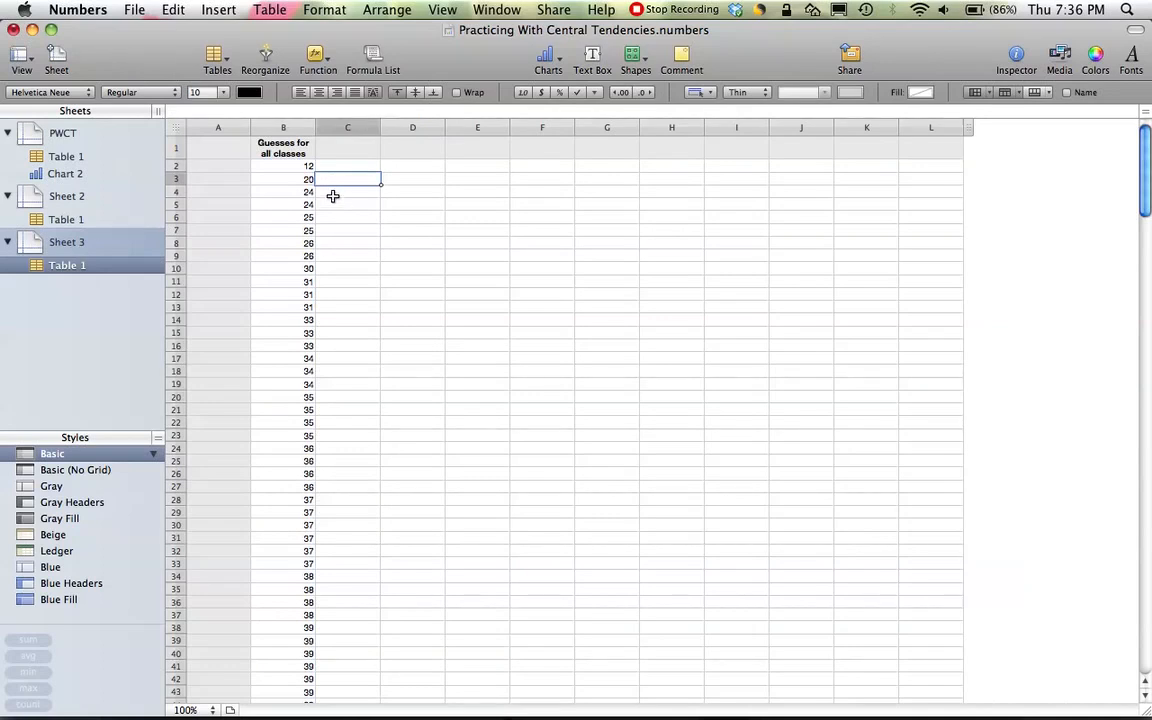
left_click(332, 196)
left_click(333, 204)
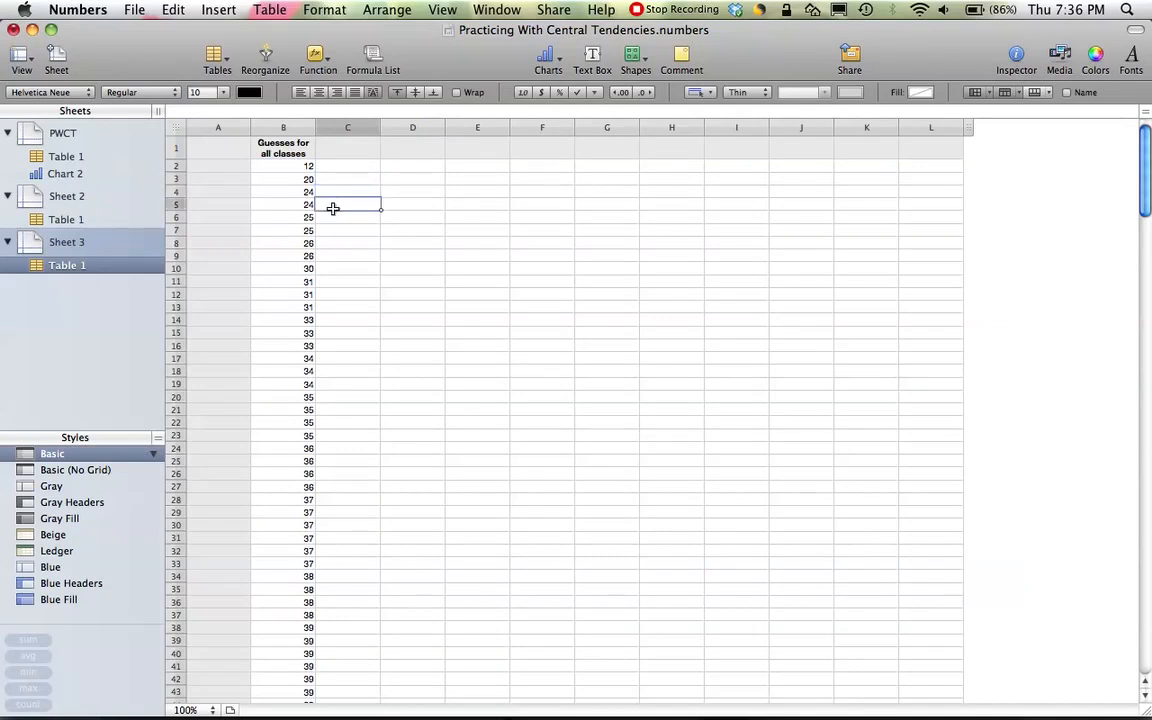
left_click(333, 218)
left_click(333, 231)
left_click(333, 245)
left_click(333, 257)
left_click(333, 270)
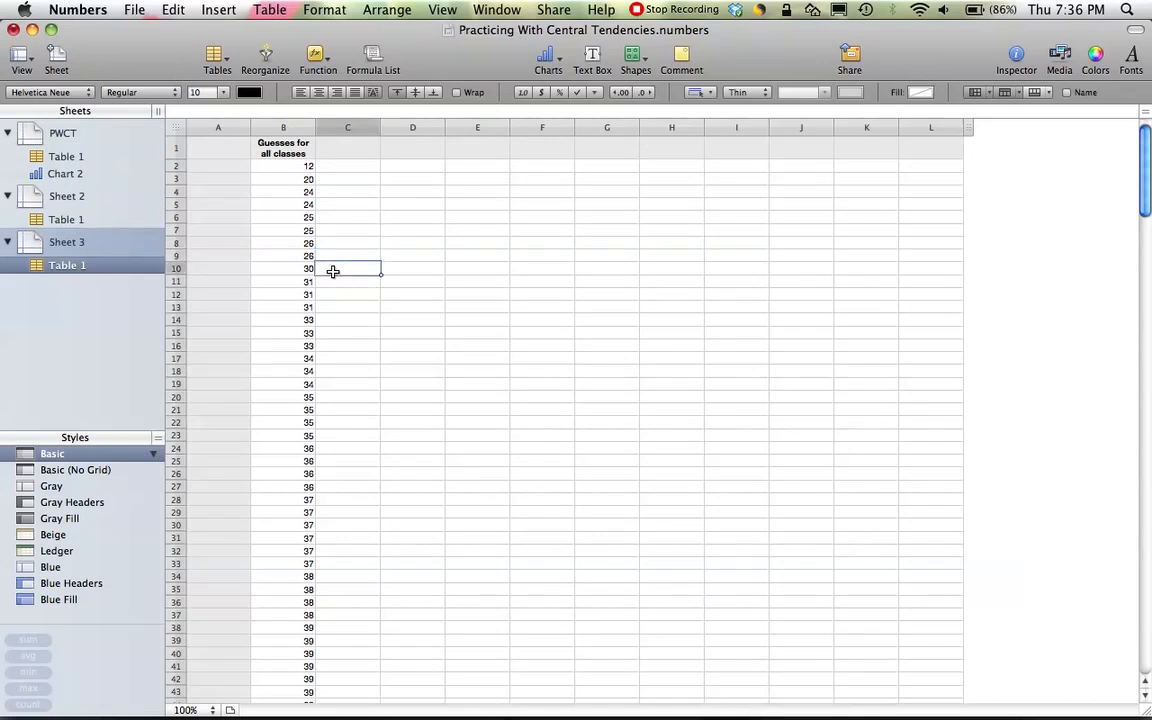
- Create a 2D column chart from the frequencies in F225:F244 and place it just beside the frequency table
left_click_drag(1143, 160, 1149, 602)
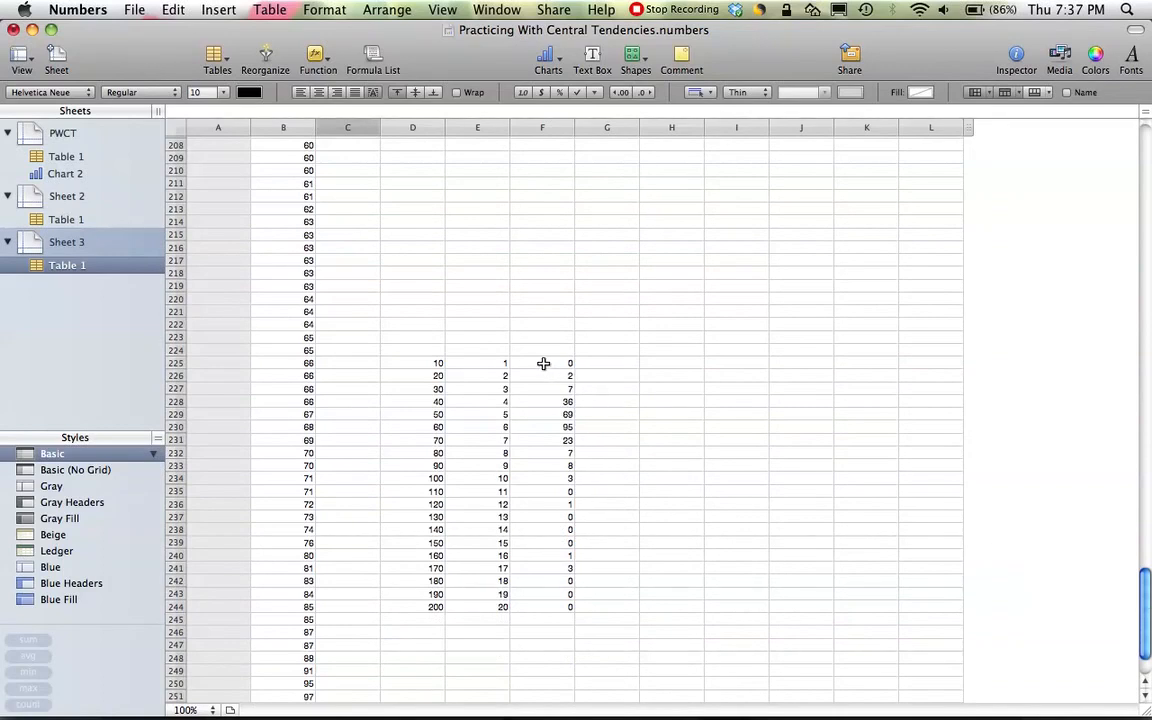
left_click_drag(543, 363, 550, 492)
left_click_drag(556, 558, 559, 609)
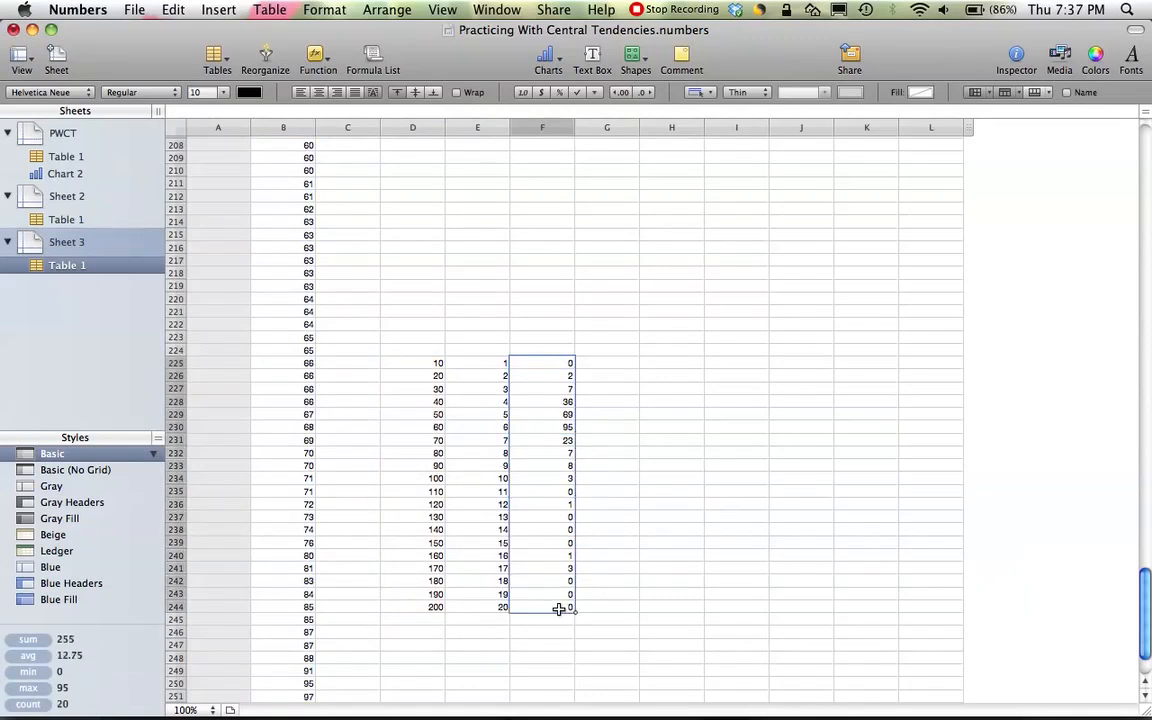
left_click(559, 62)
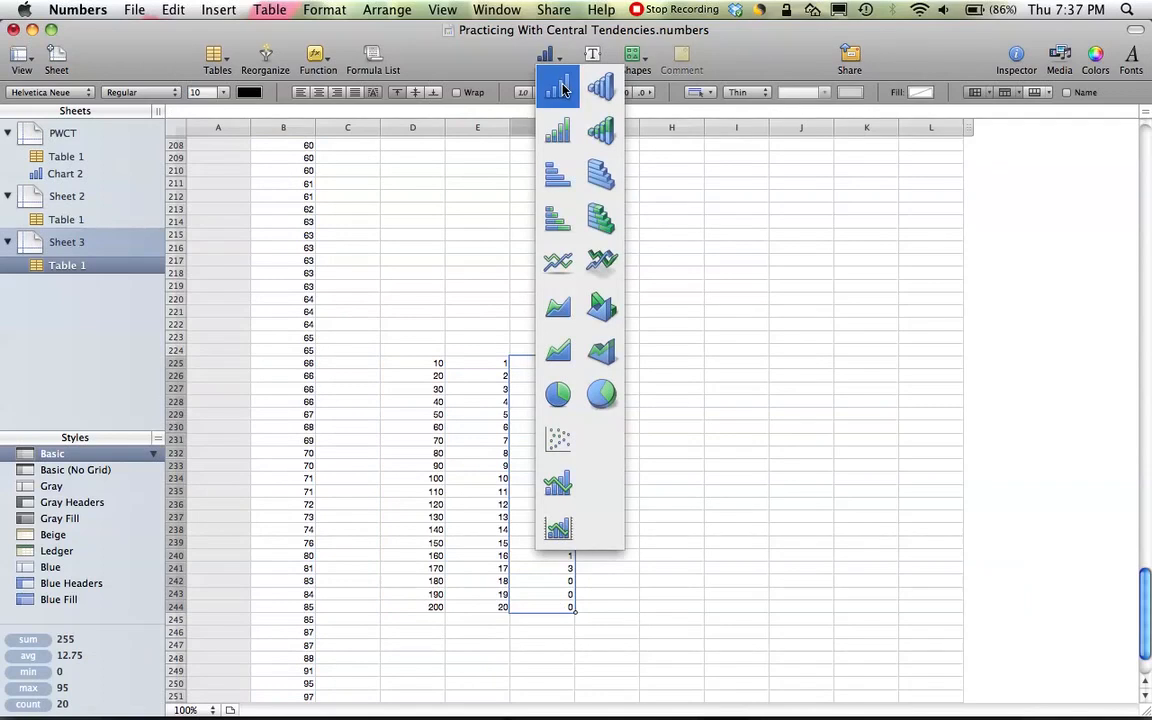
left_click(562, 90)
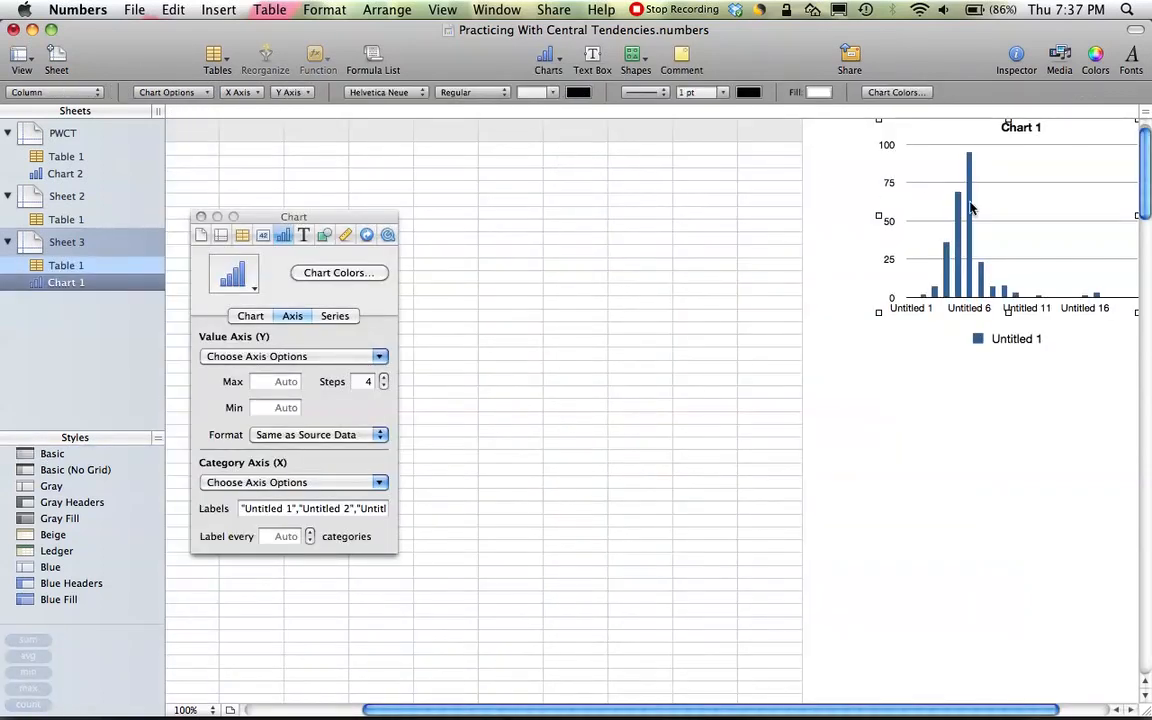
left_click_drag(995, 206, 762, 334)
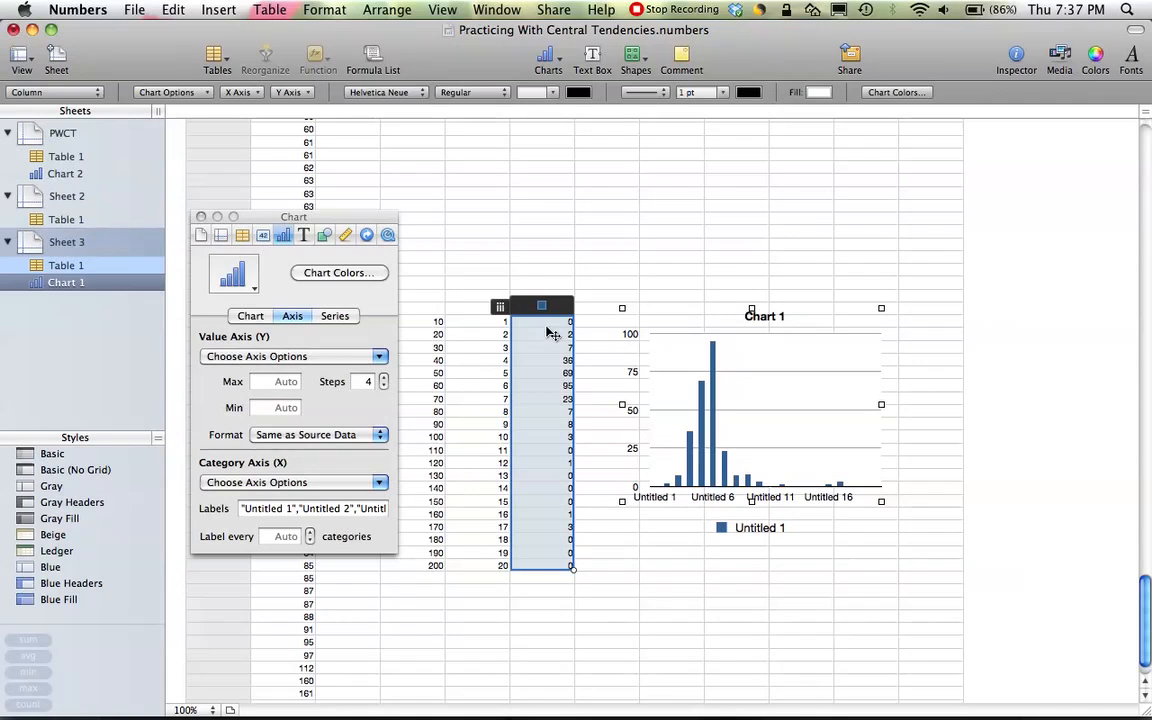
- Rename the chart's first two category axis labels as 0-10 and 11-20
left_click(291, 510)
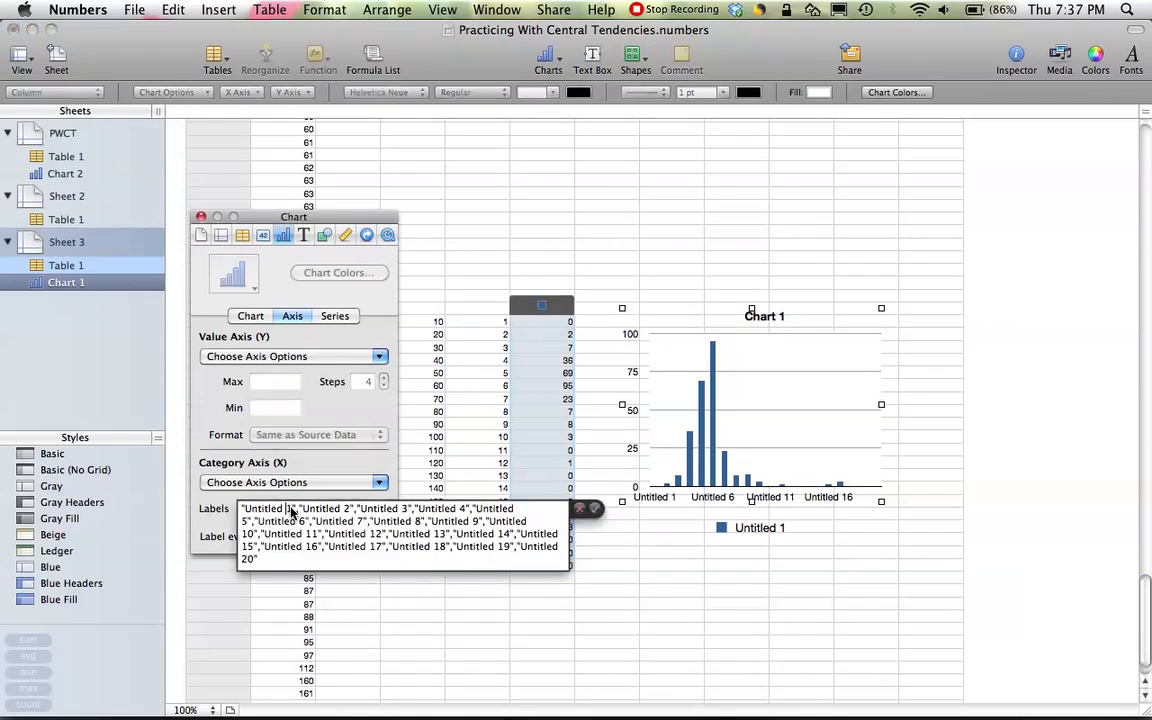
left_click_drag(291, 510, 250, 512)
type("01-")
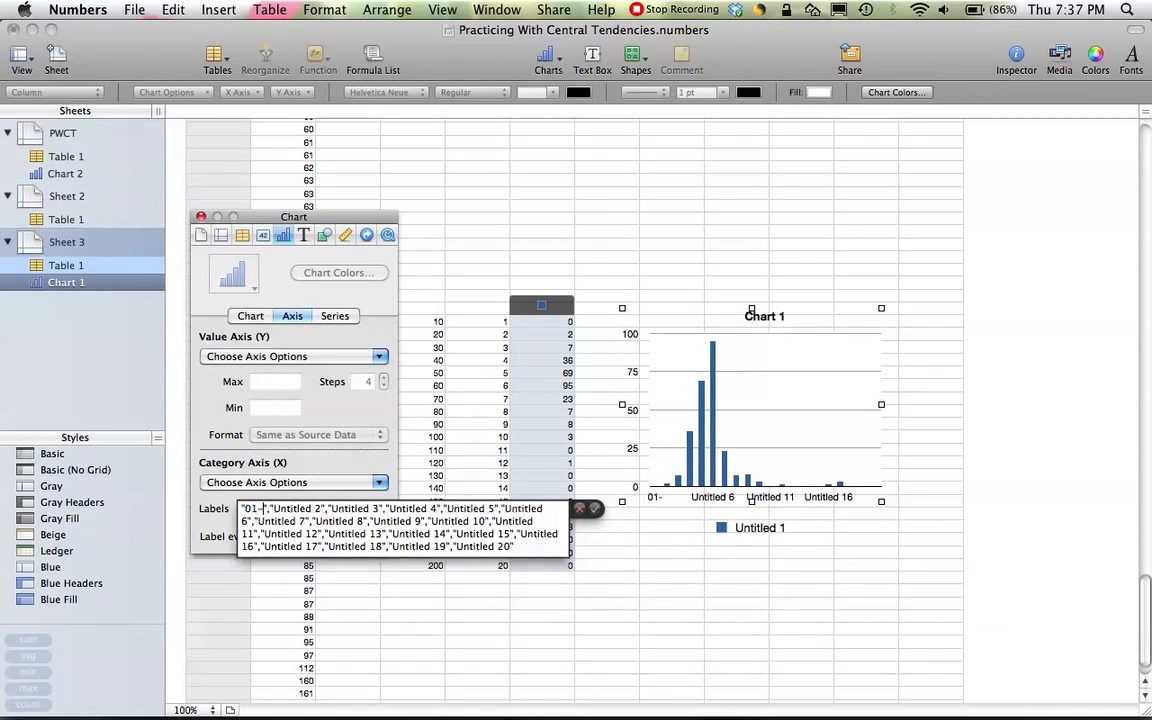
key("BackSpace")
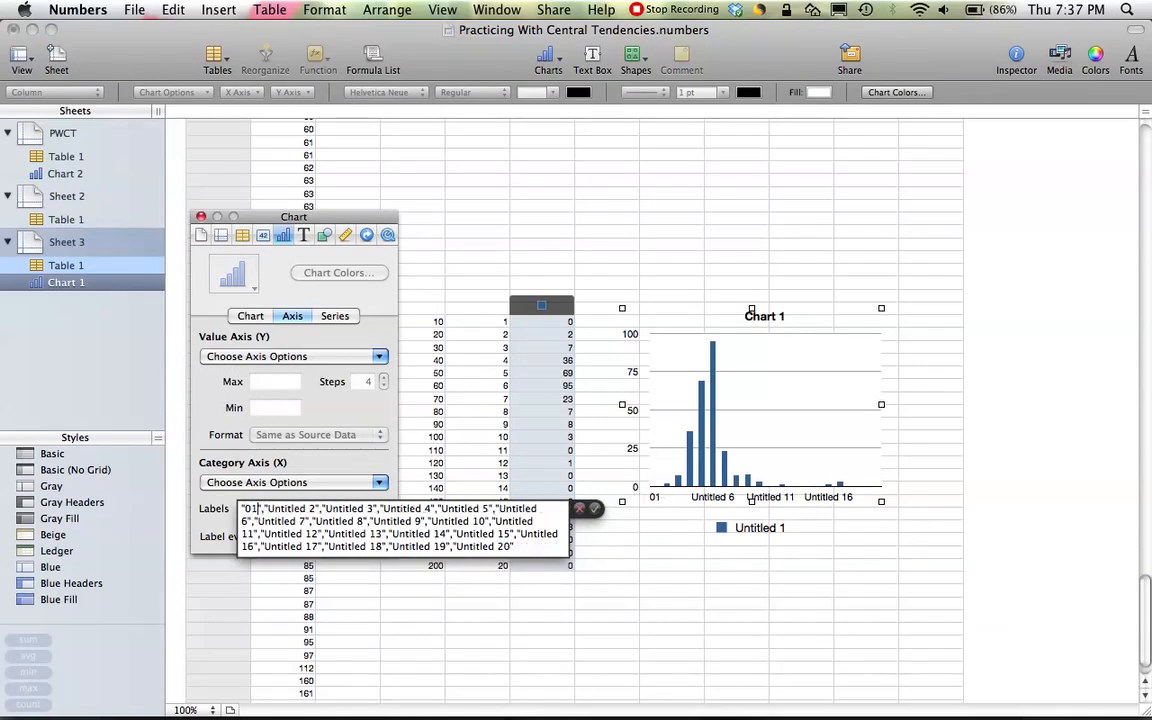
type("-10")
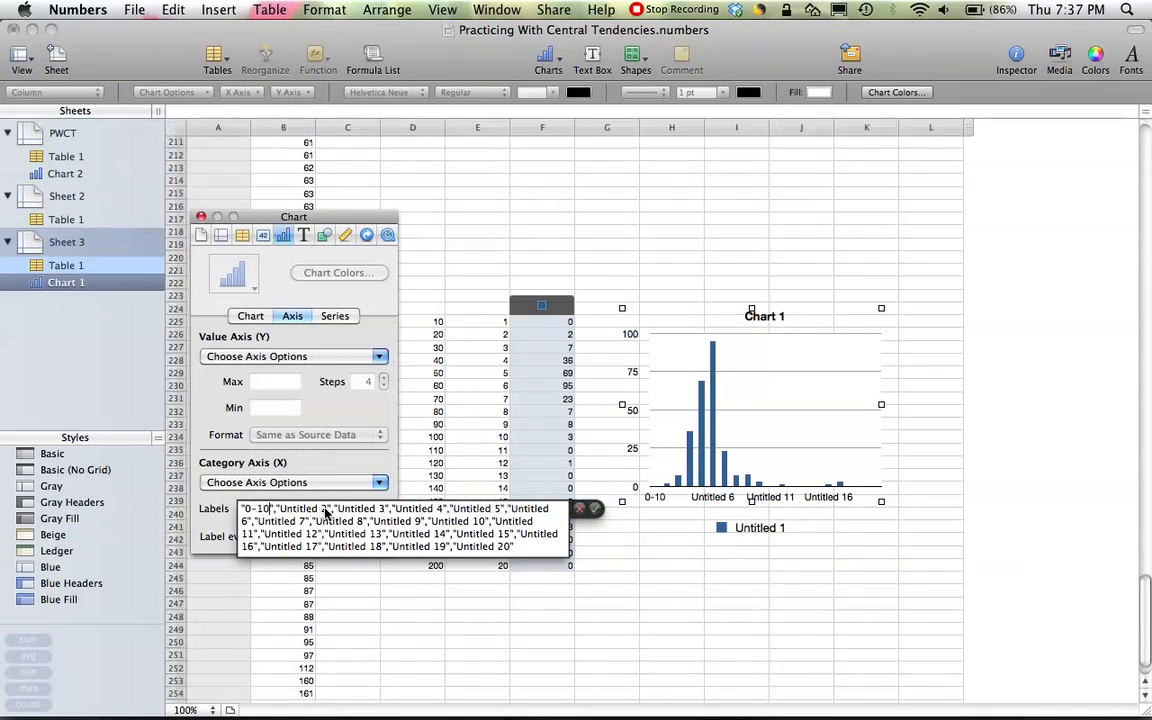
left_click_drag(325, 512, 284, 513)
type("11-20")
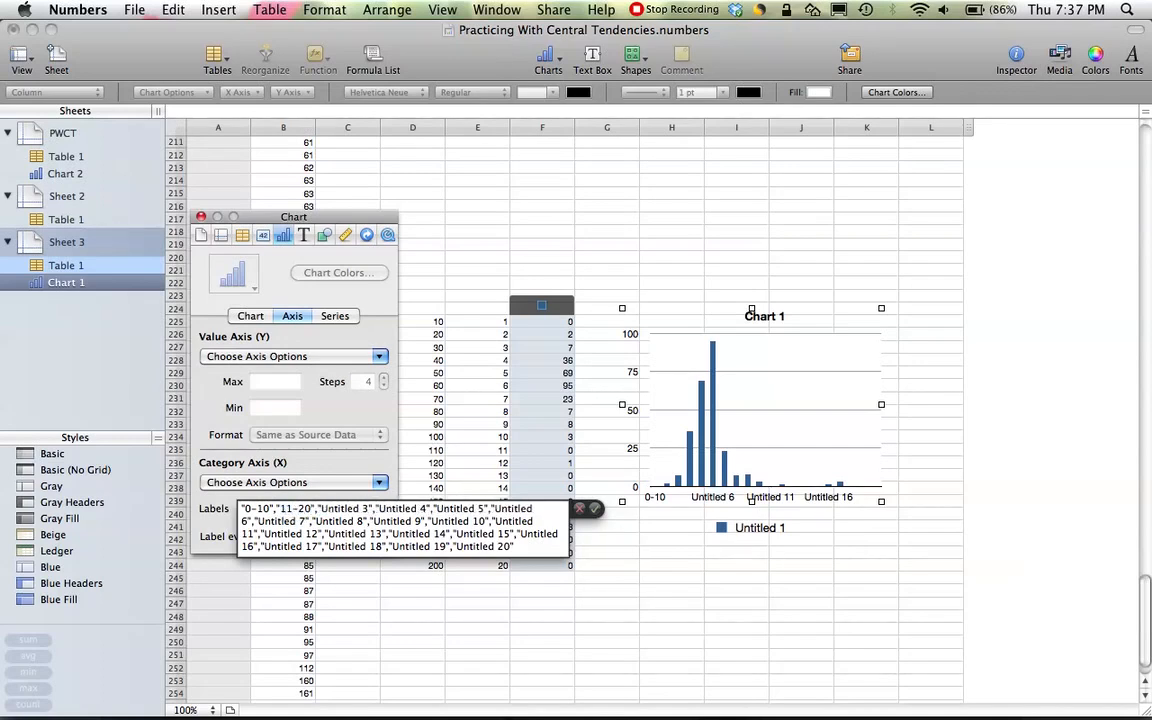
key("Return")
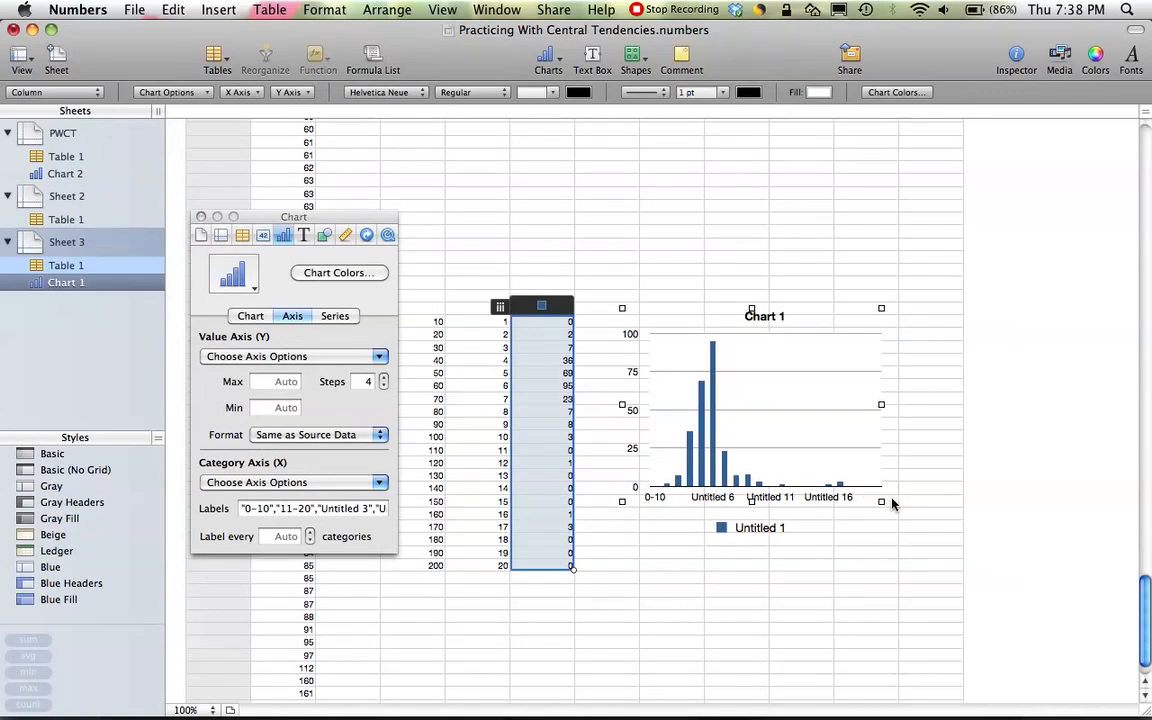
- Enlarge the column chart in width and height, and set its category axis to label every 1 category
left_click_drag(885, 503, 1046, 604)
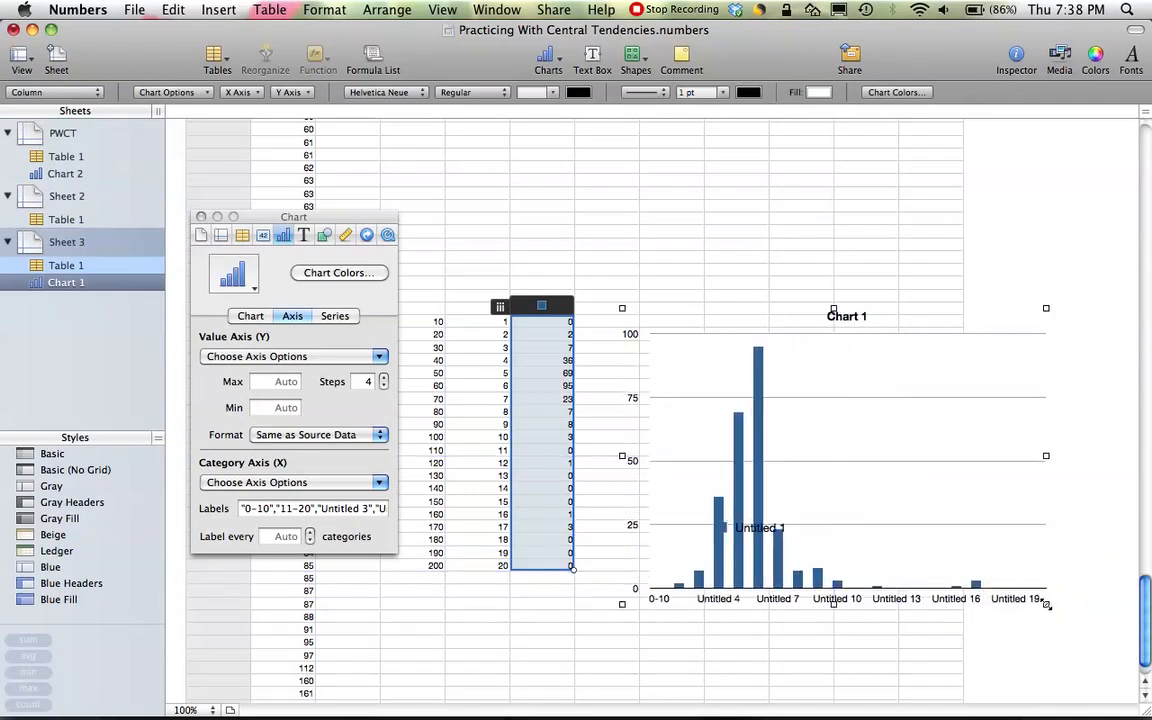
left_click(285, 536)
type("1")
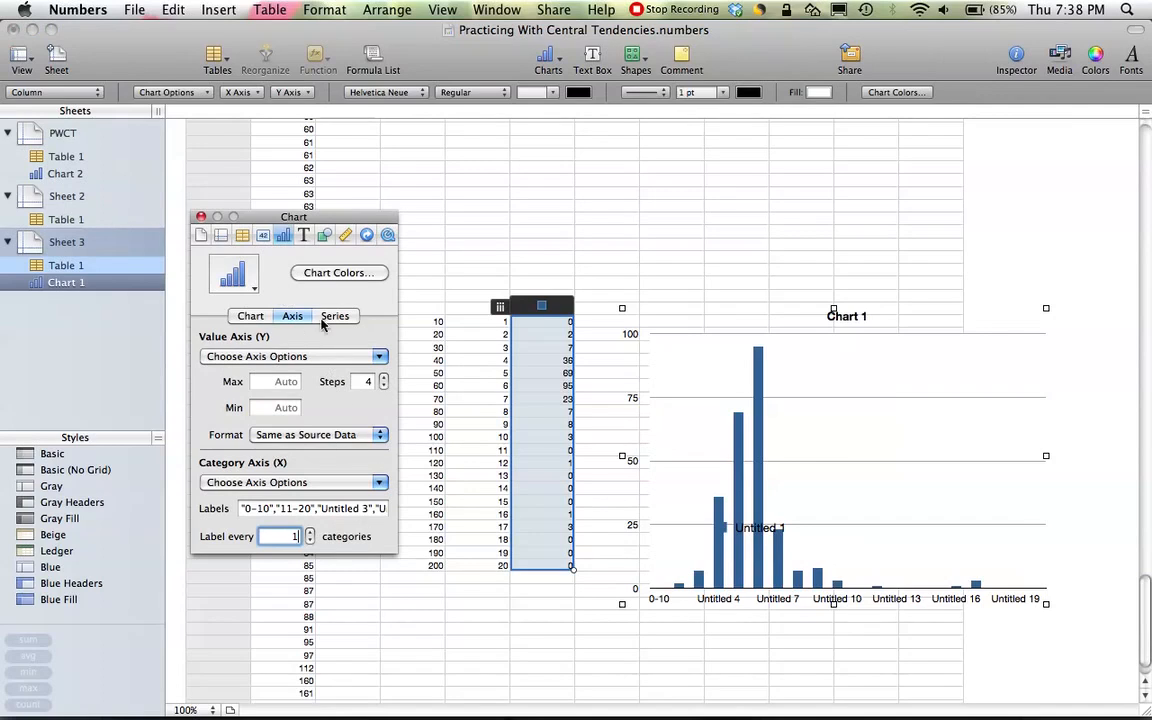
left_click(279, 360)
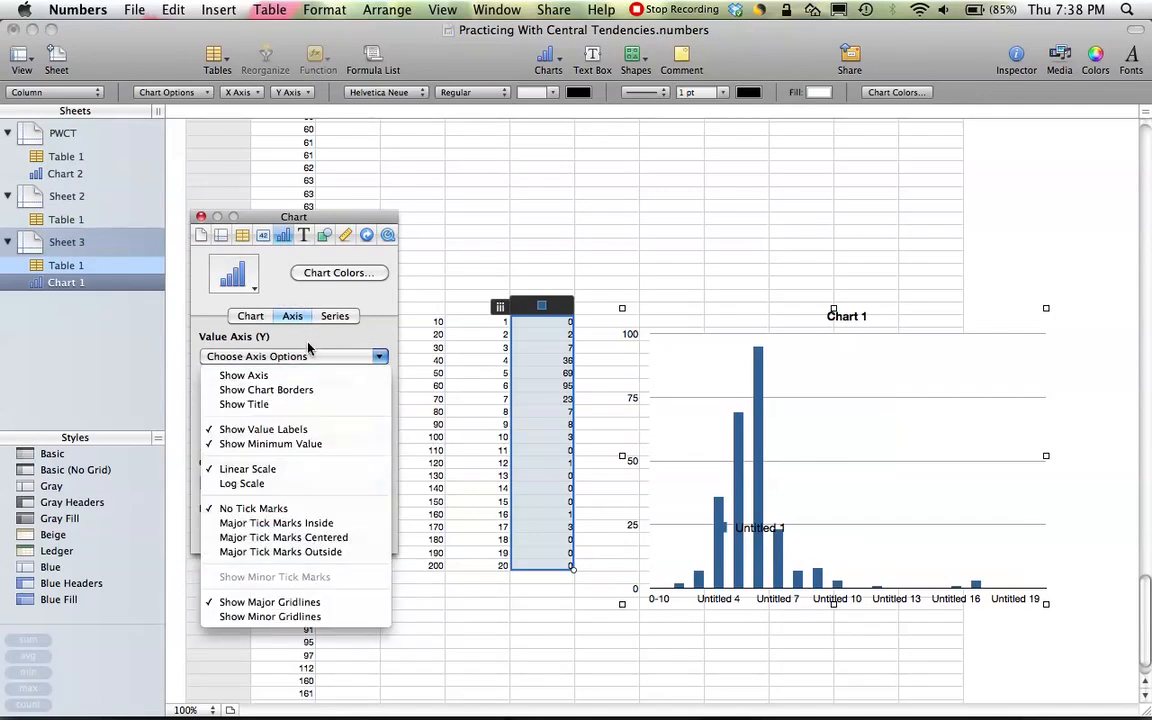
left_click(309, 355)
left_click(310, 541)
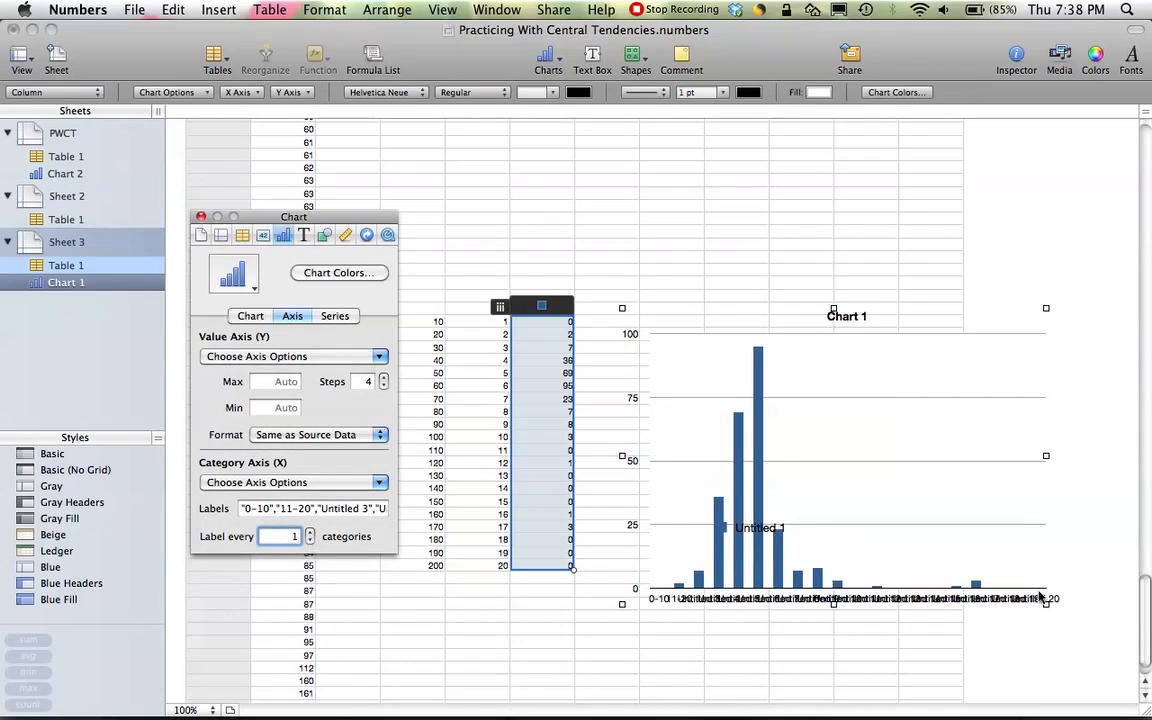
- Widen the column chart until its category labels spread out, and move its legend below the category axis
left_click_drag(1044, 611, 1146, 612)
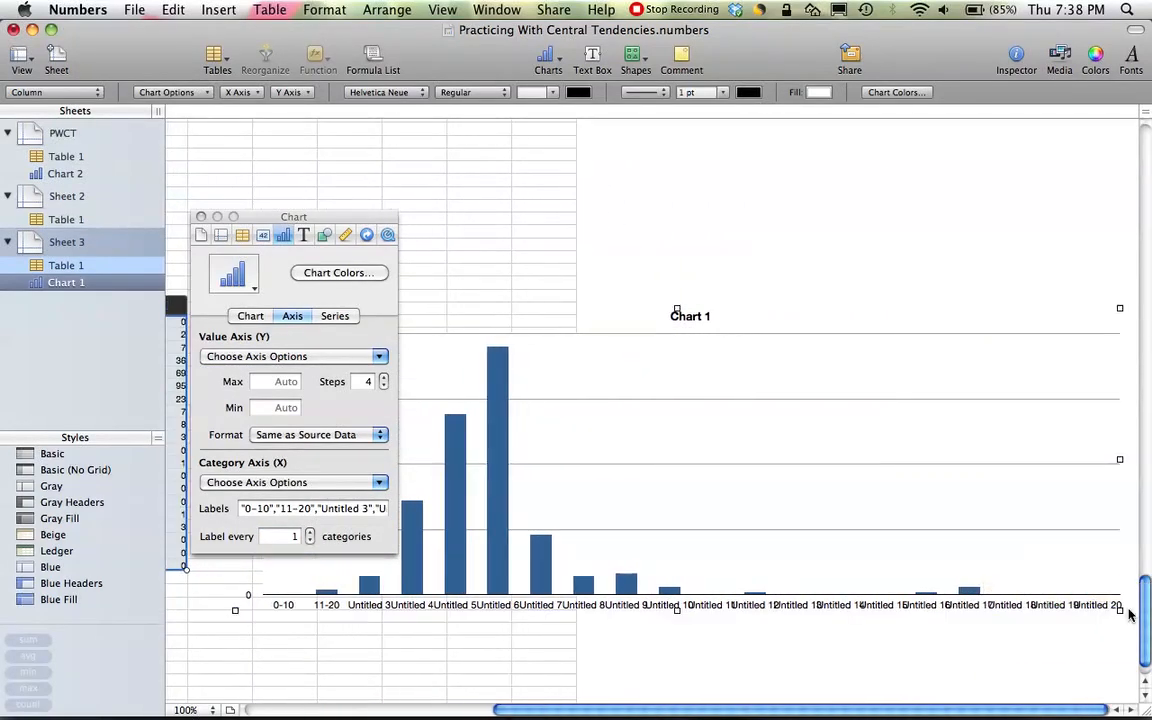
left_click_drag(310, 224, 963, 158)
left_click_drag(340, 527, 375, 678)
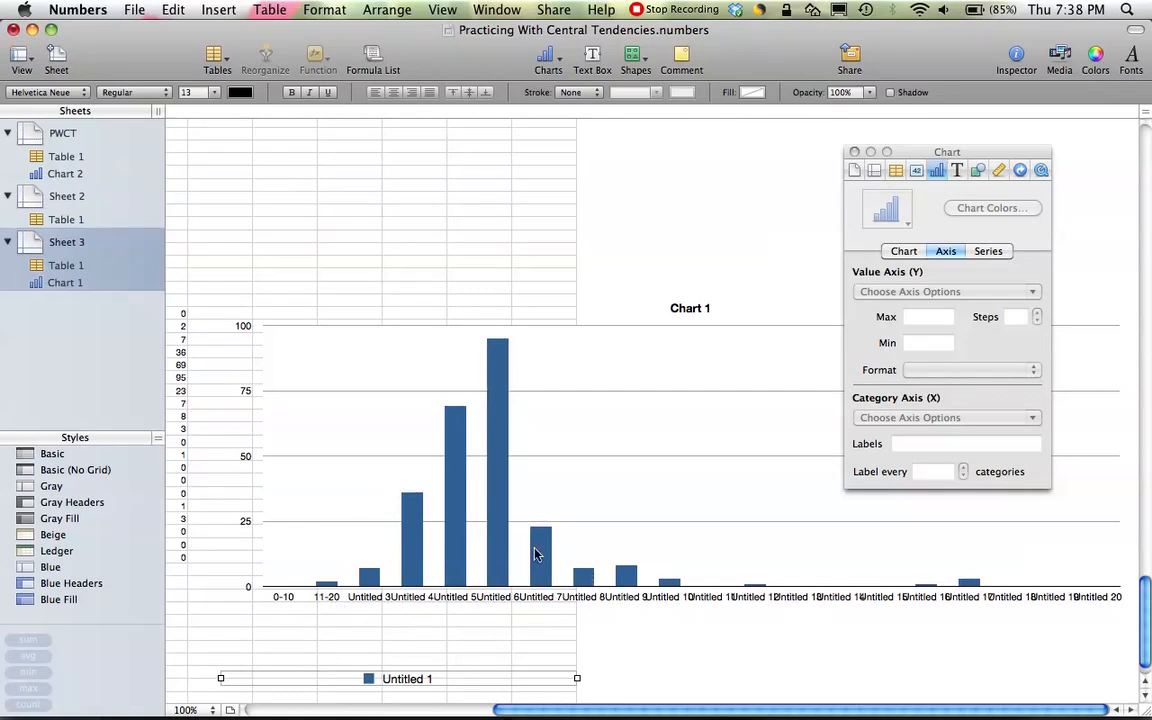
- Set the gap between the column chart's bars to 0% so the columns touch like a histogram
left_click(498, 531)
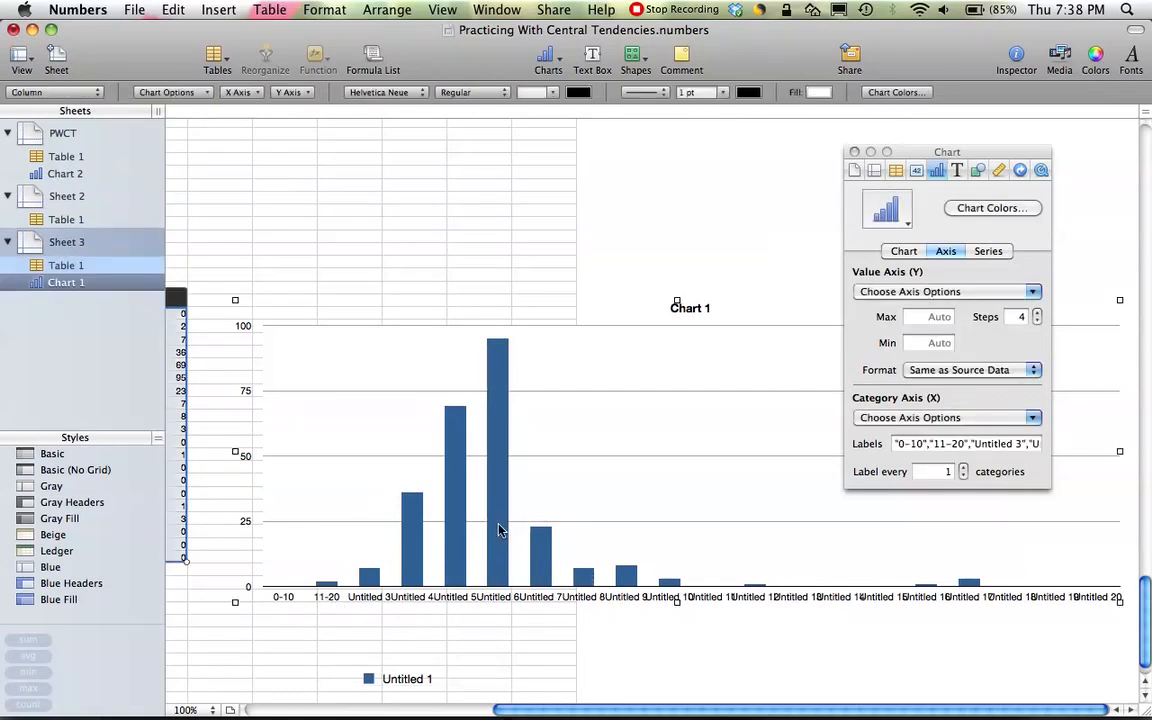
left_click(501, 520)
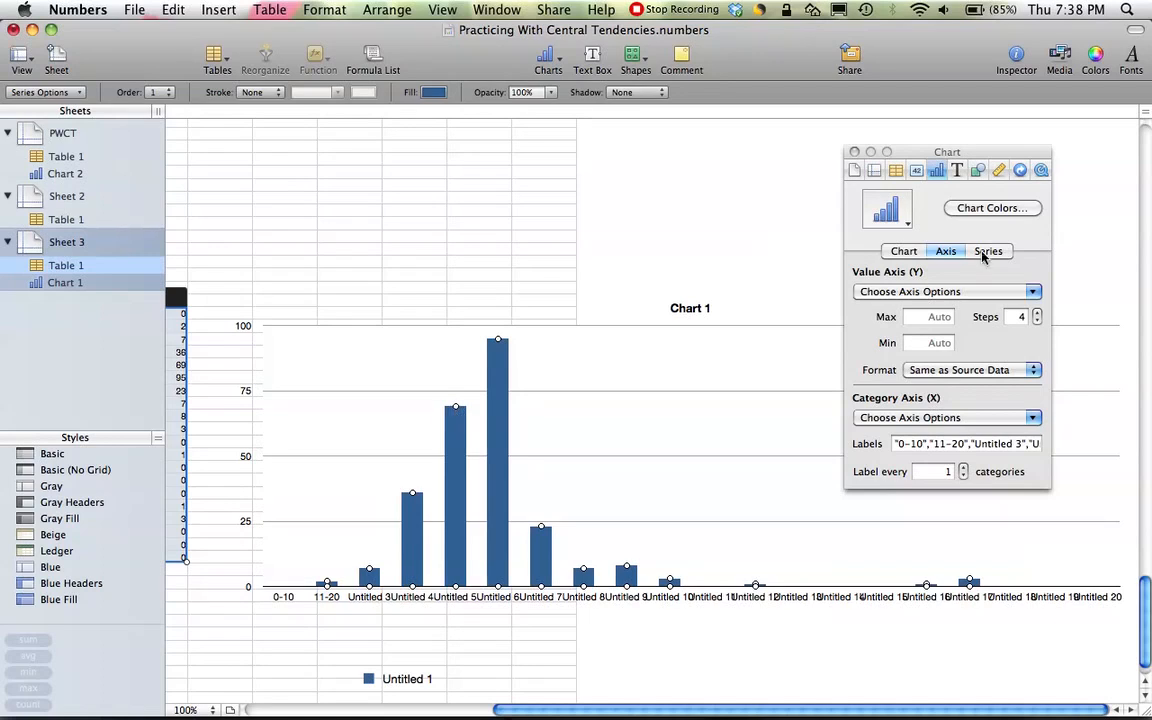
left_click(903, 251)
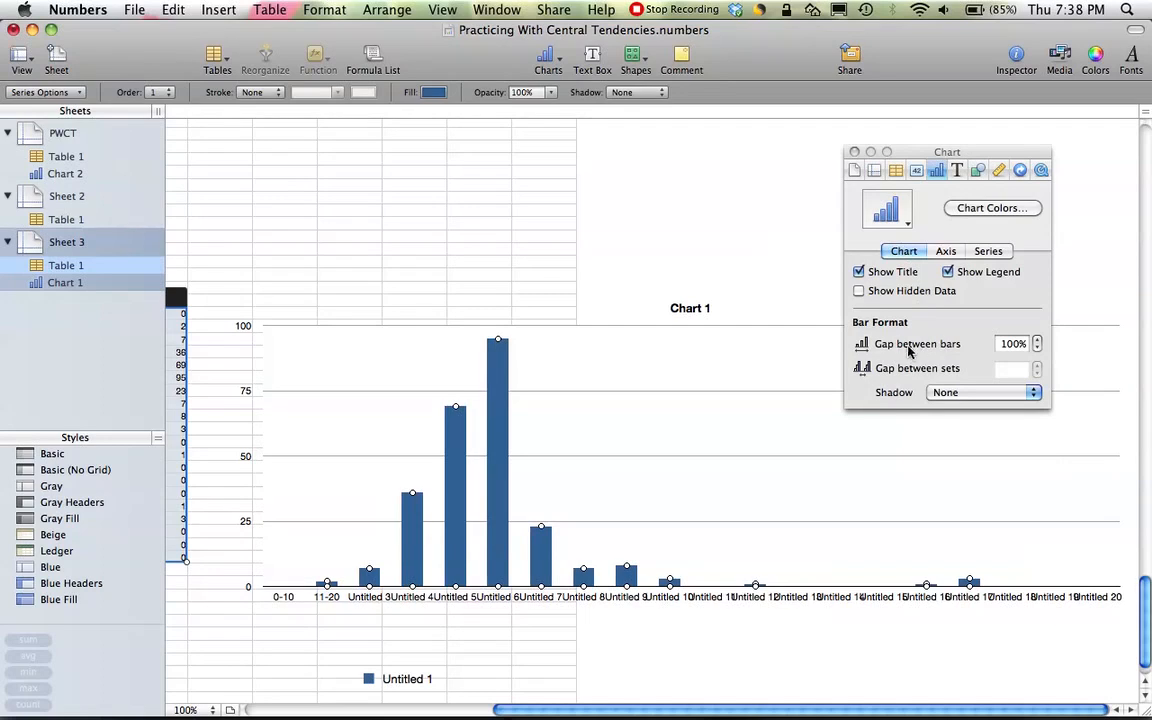
left_click(1038, 349)
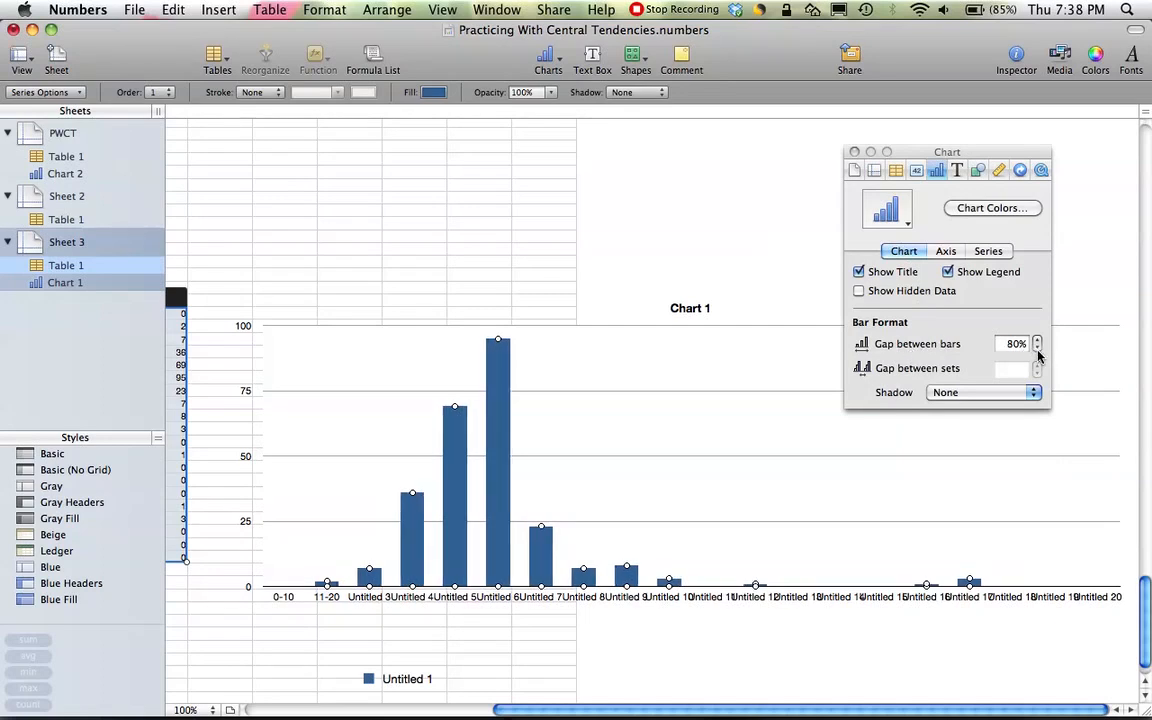
left_click(1038, 349)
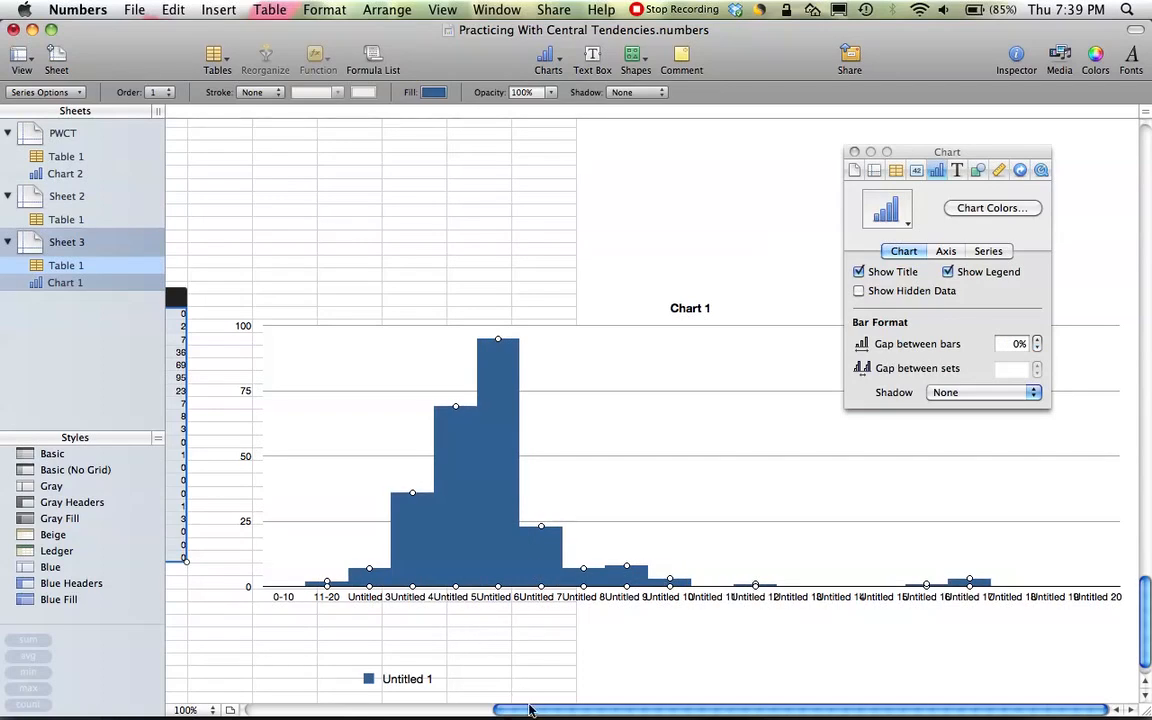
left_click_drag(530, 711, 330, 714)
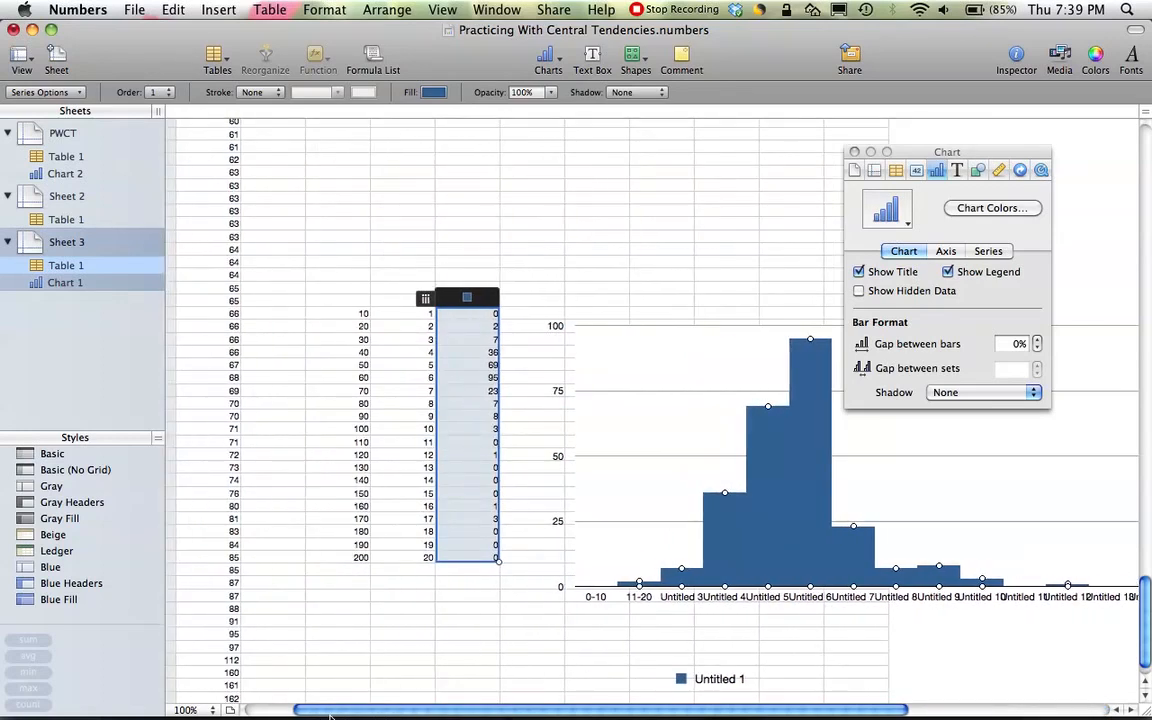